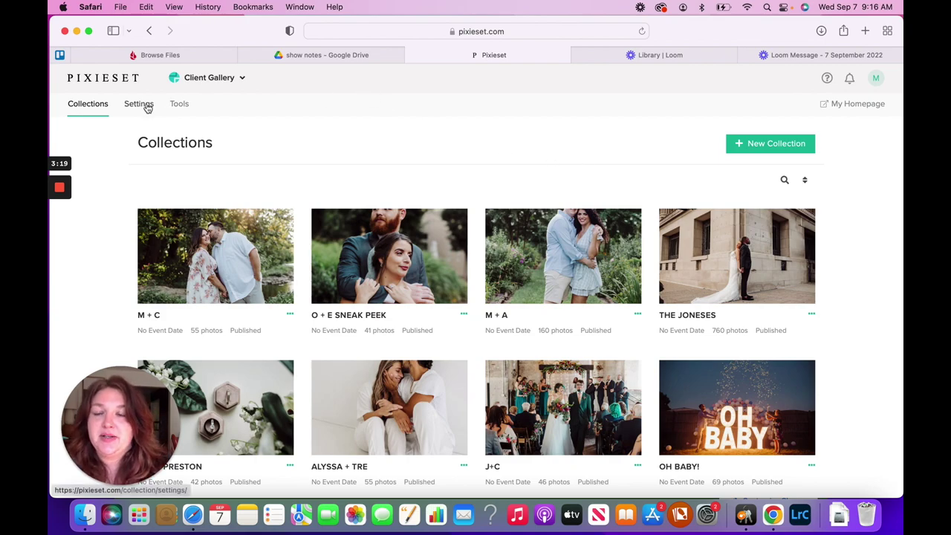
Step: Switch from Client Gallery to the Store and view its price sheets
left_click(224, 78)
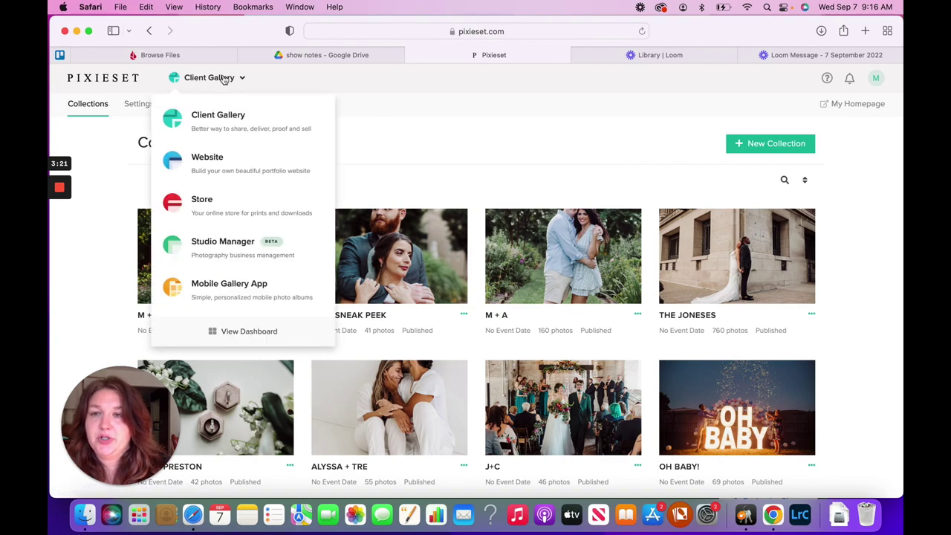
left_click(240, 205)
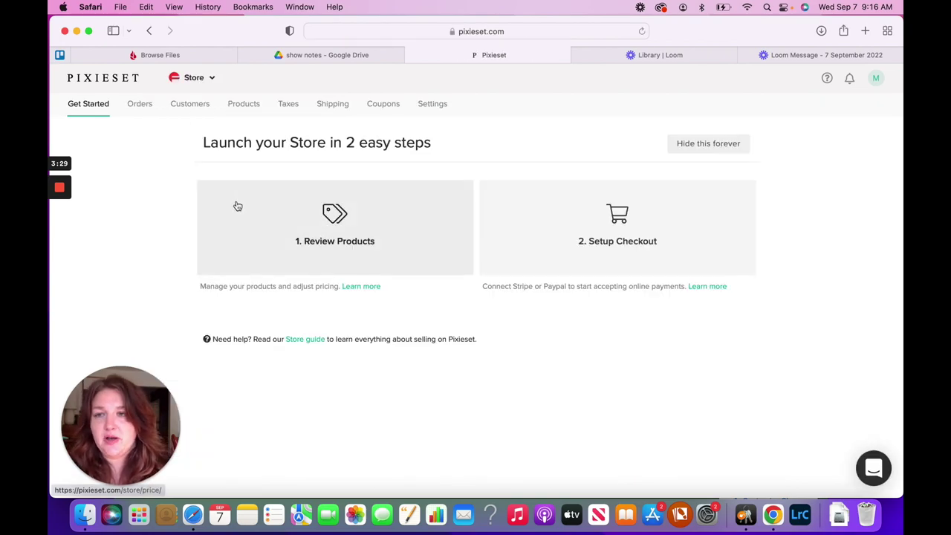
left_click(253, 108)
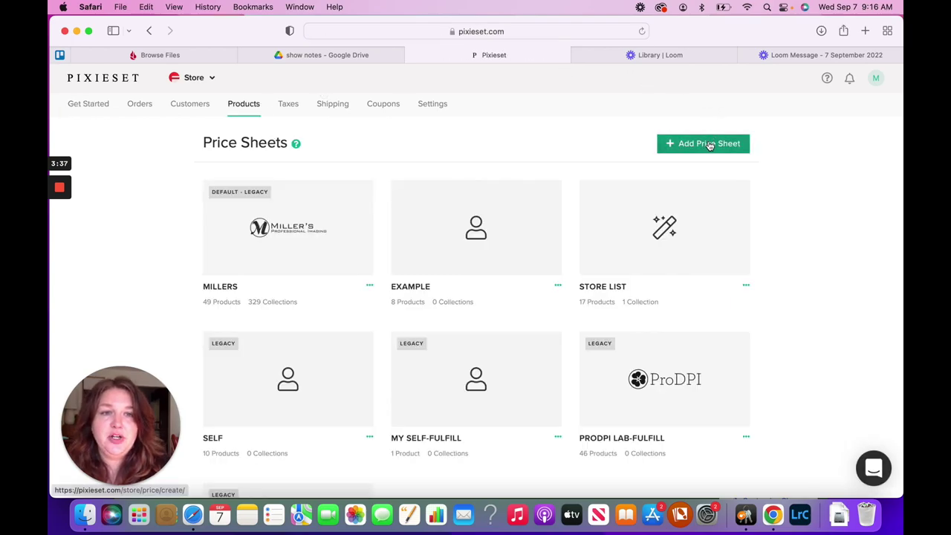
Step: Start a new price sheet named 'Self-fulfill' with Self Fulfillment selected
left_click(708, 144)
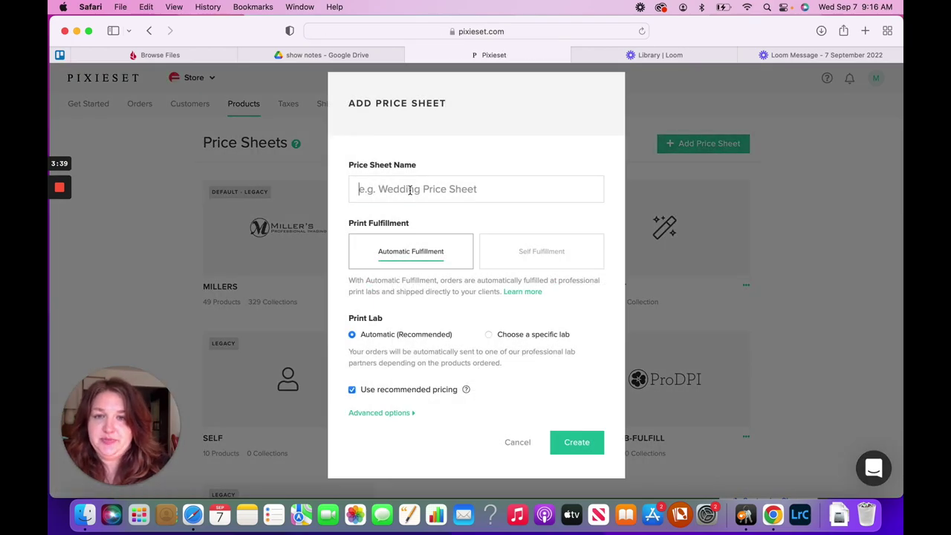
left_click(409, 190)
type("Se")
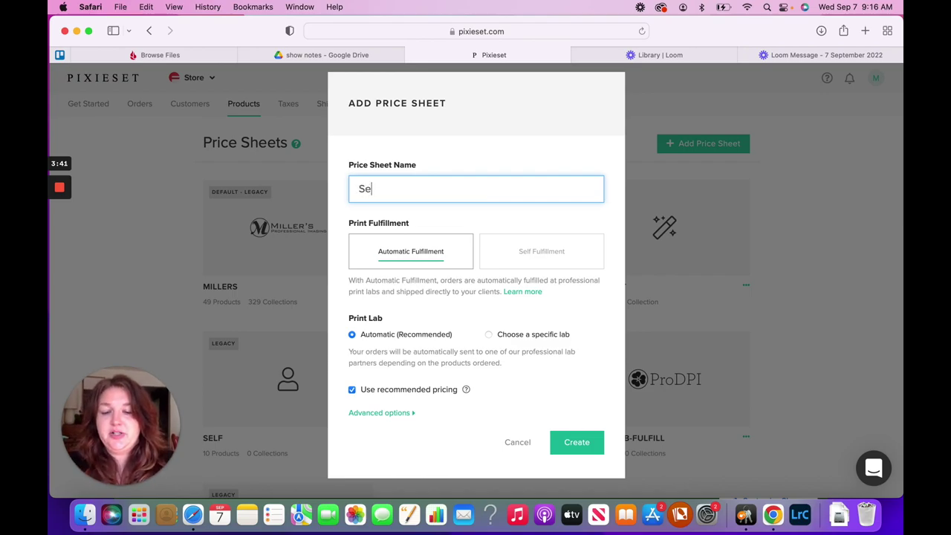
type("lf-fulfil")
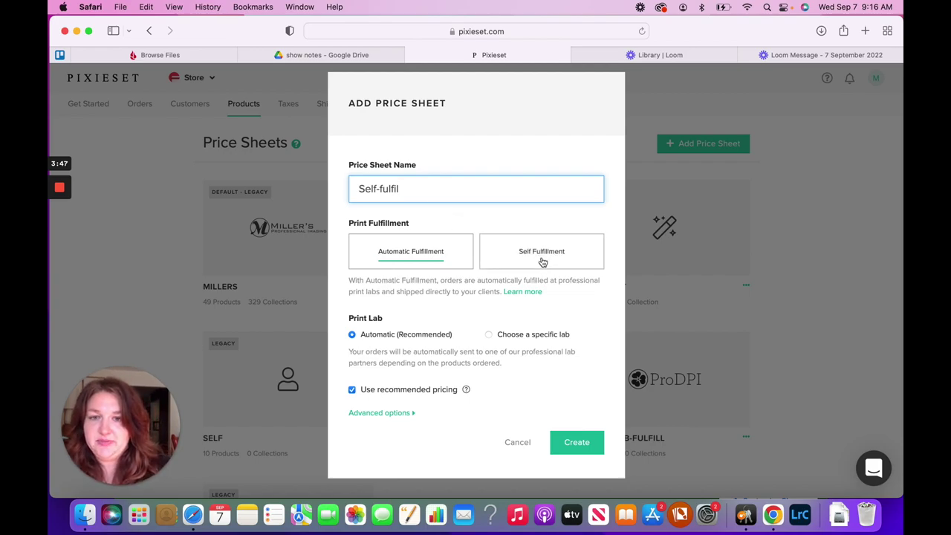
type("l")
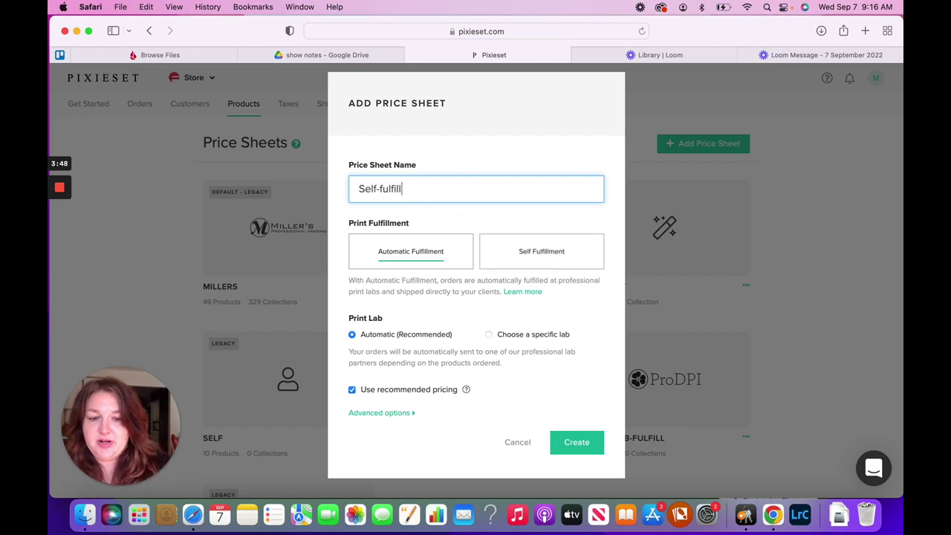
left_click(537, 260)
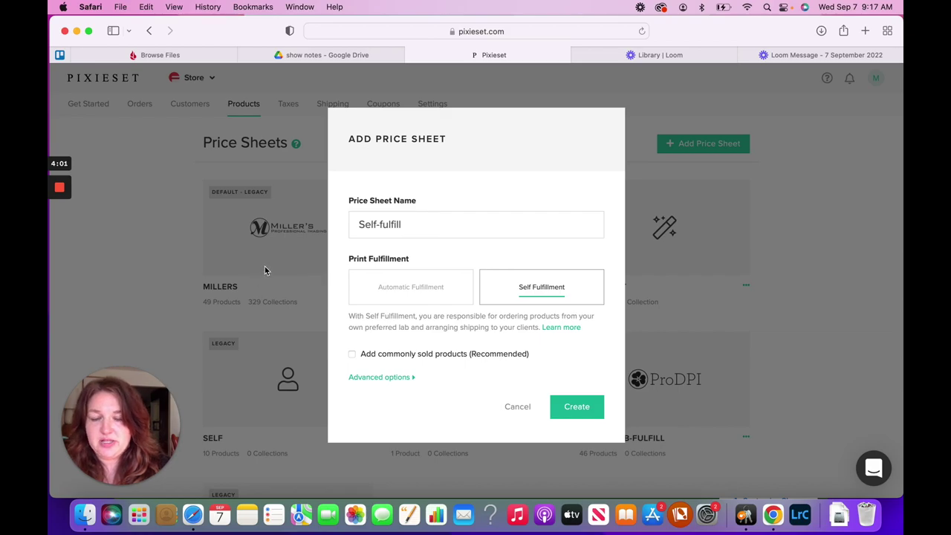
Step: Create the Self-fulfill price sheet and add a Digital Download product to it
left_click(577, 407)
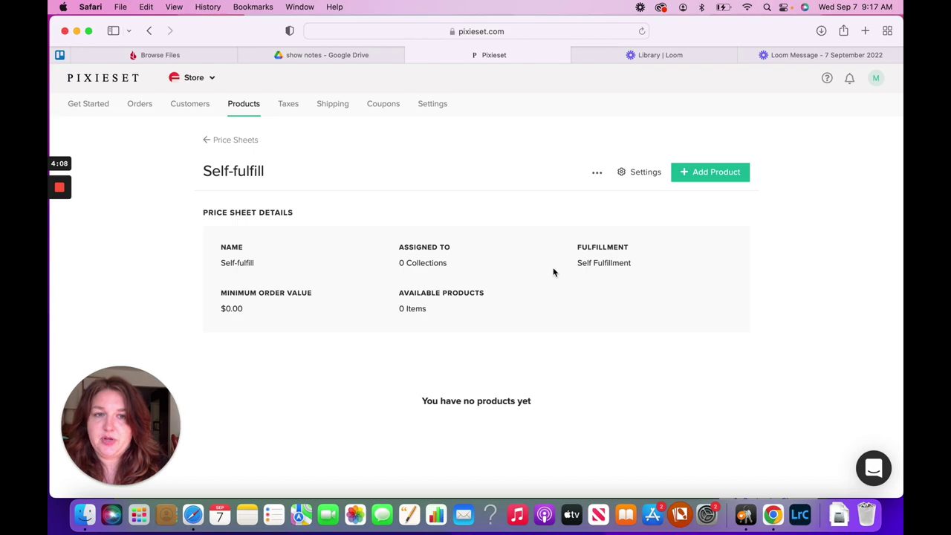
left_click(712, 174)
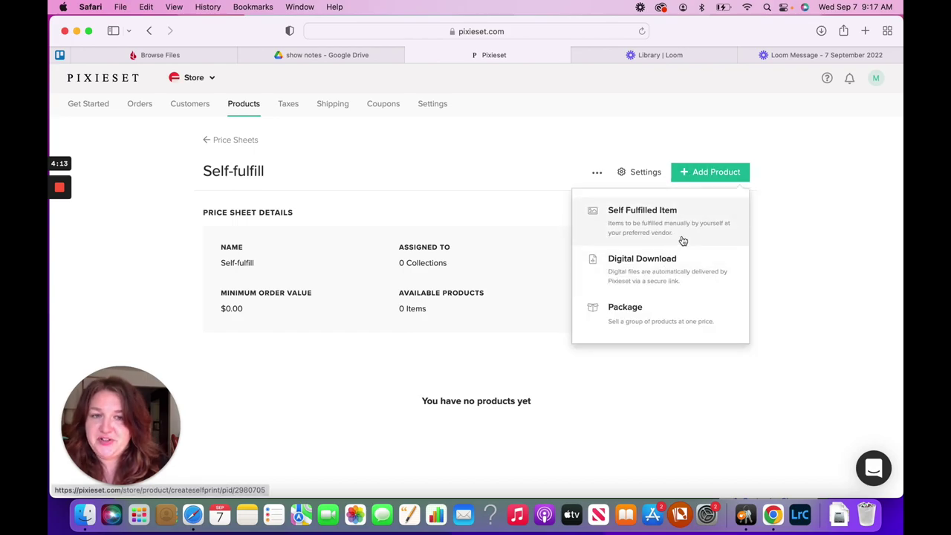
left_click(691, 278)
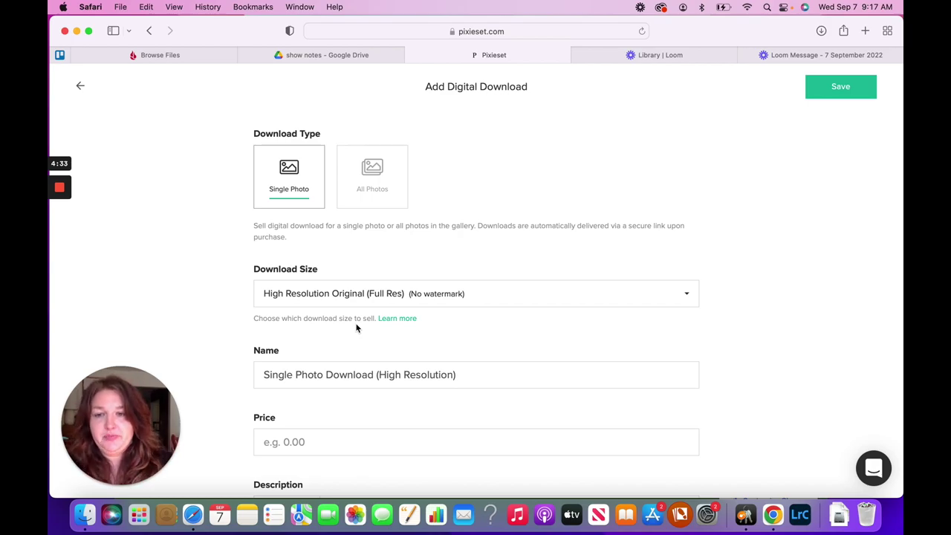
Step: Price the single-photo high-resolution download at 15 and save the product
scroll(382, 431, "down", 2)
left_click(361, 408)
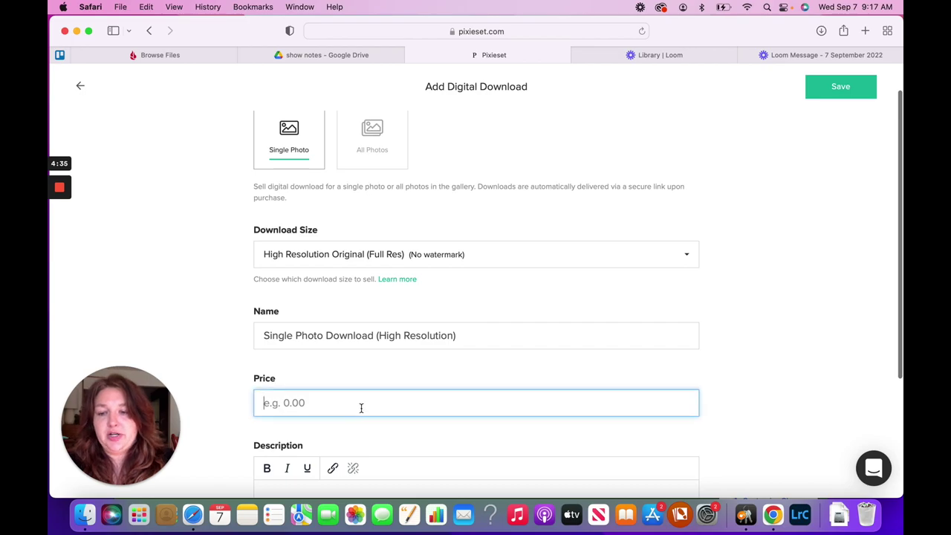
type("15")
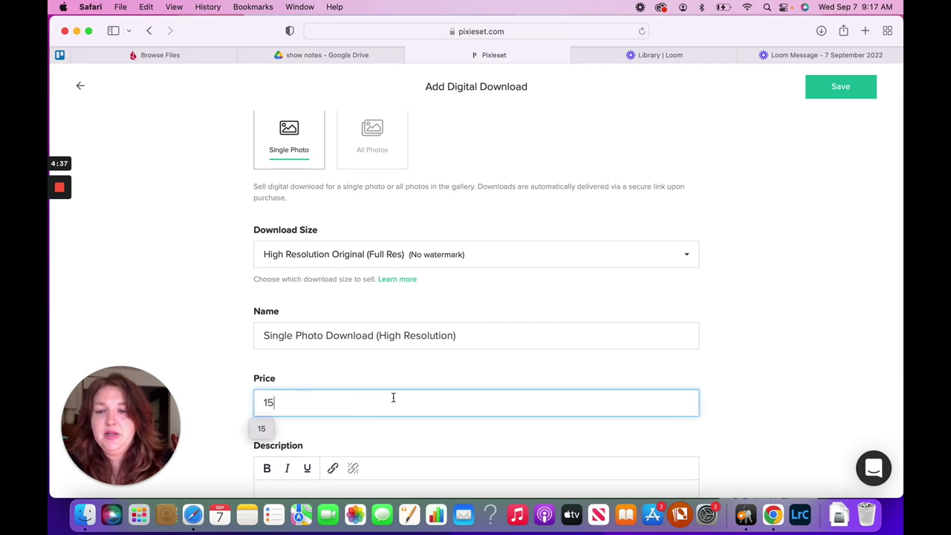
scroll(393, 397, "down", 4)
left_click(383, 428)
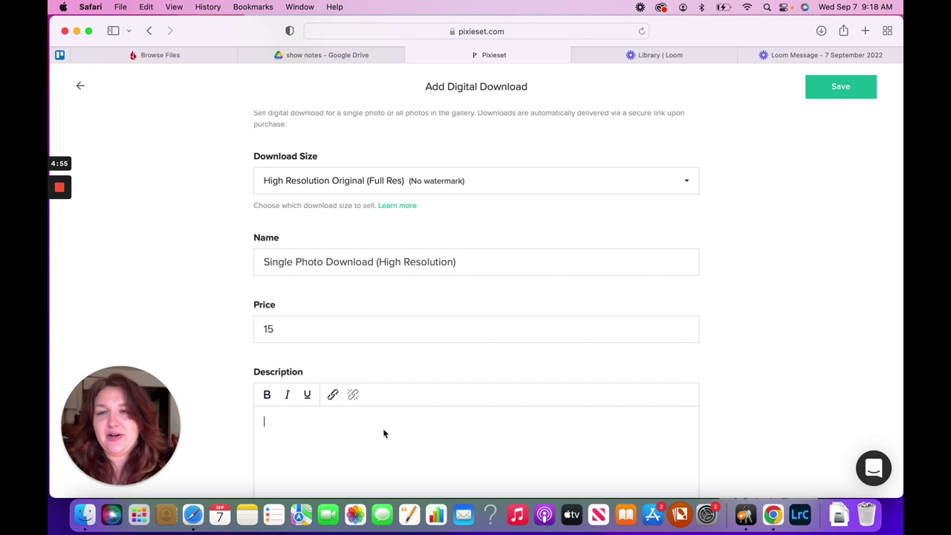
left_click(827, 94)
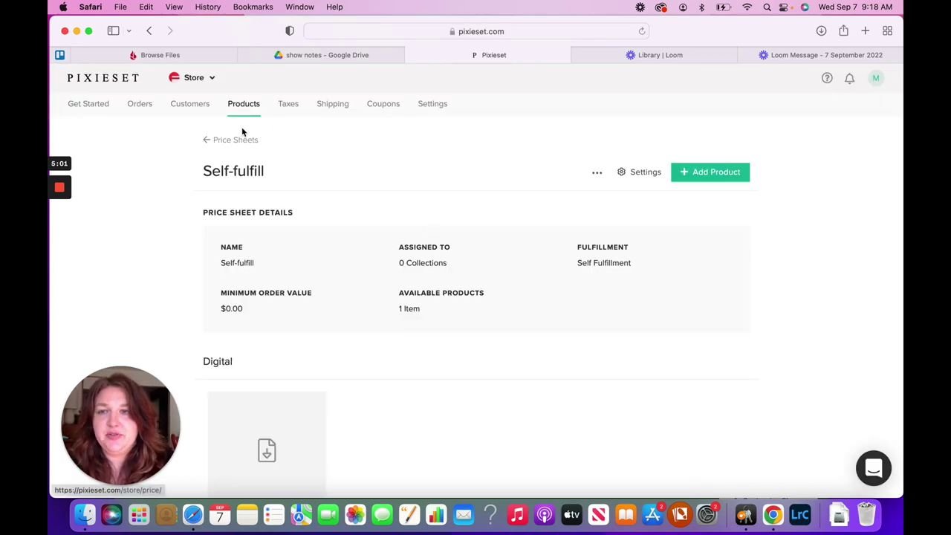
Step: Go back to the Price Sheets overview listing Self-fulfill with 1 product
left_click(240, 141)
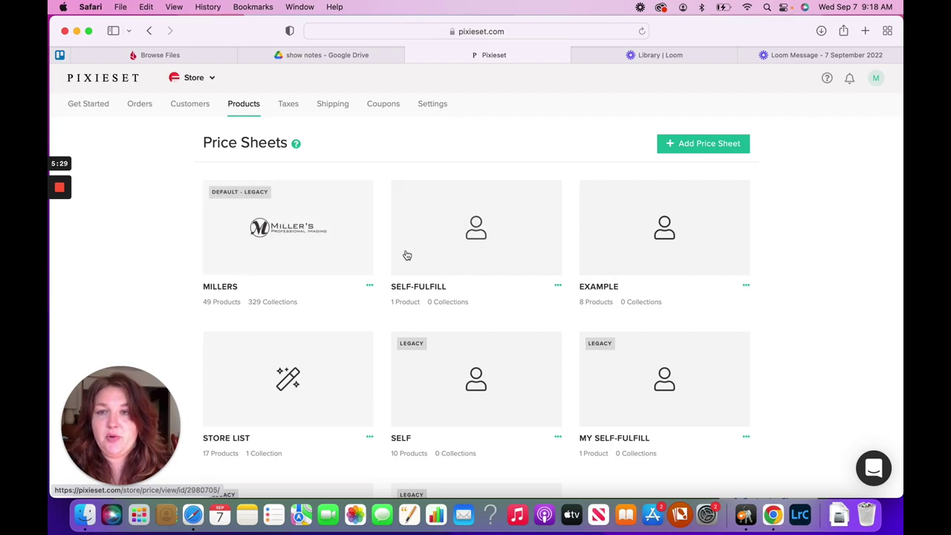
Step: Add a new coupon in Coupons and name it after the client's family
left_click(390, 107)
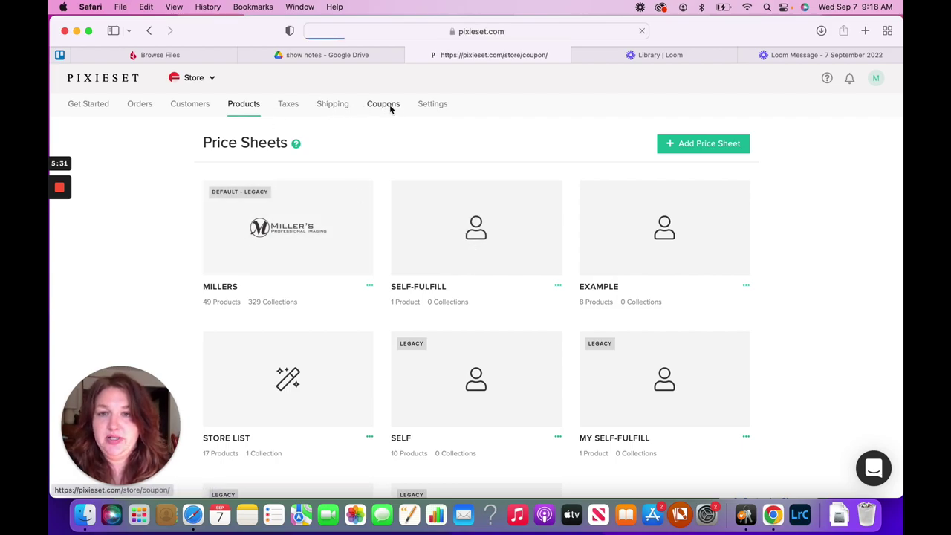
left_click(766, 150)
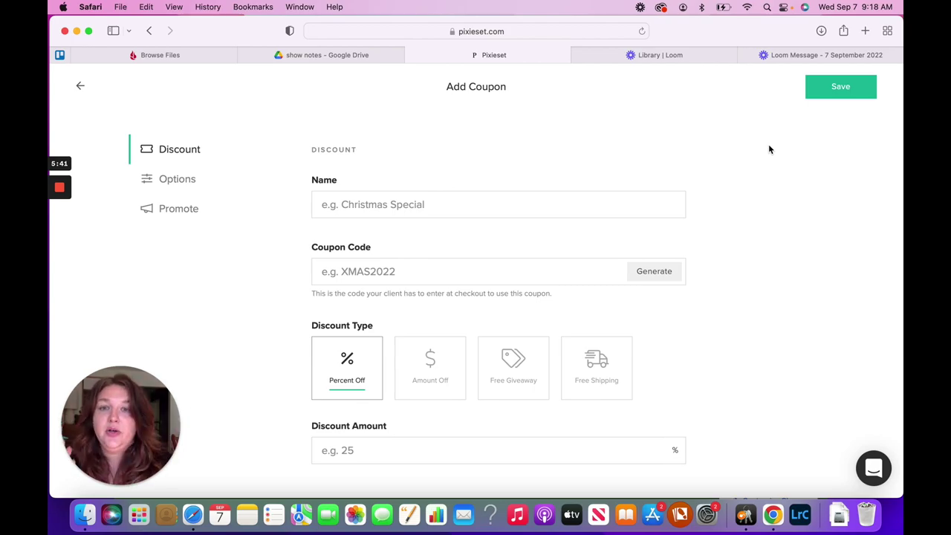
left_click(452, 206)
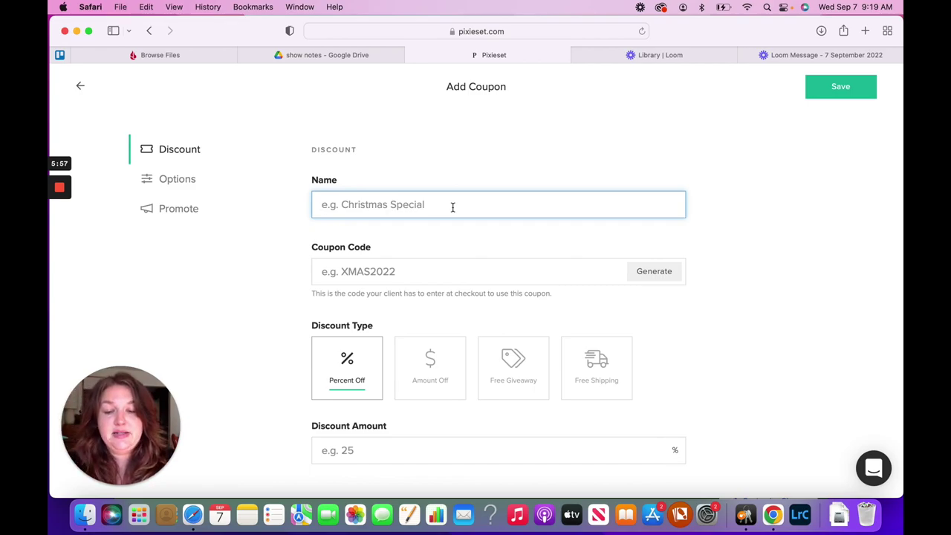
type("mores")
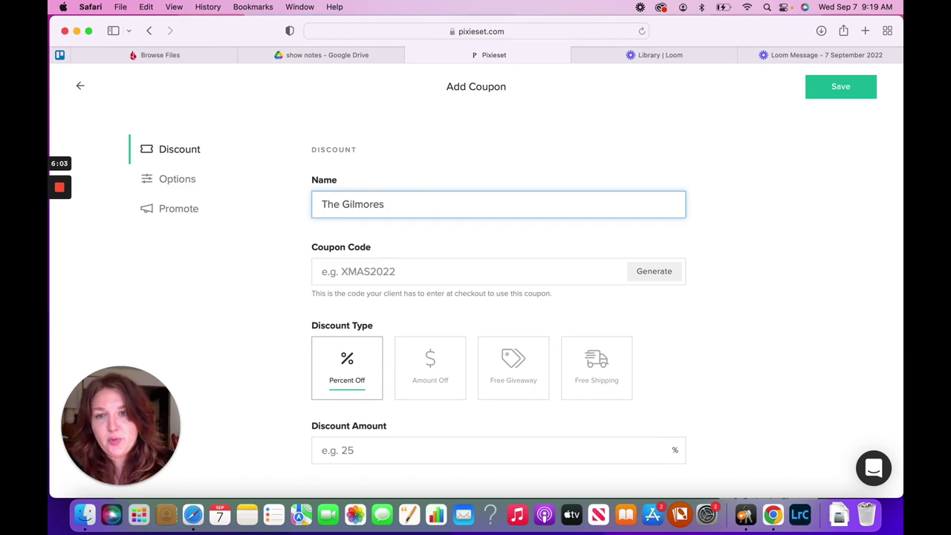
left_click(453, 275)
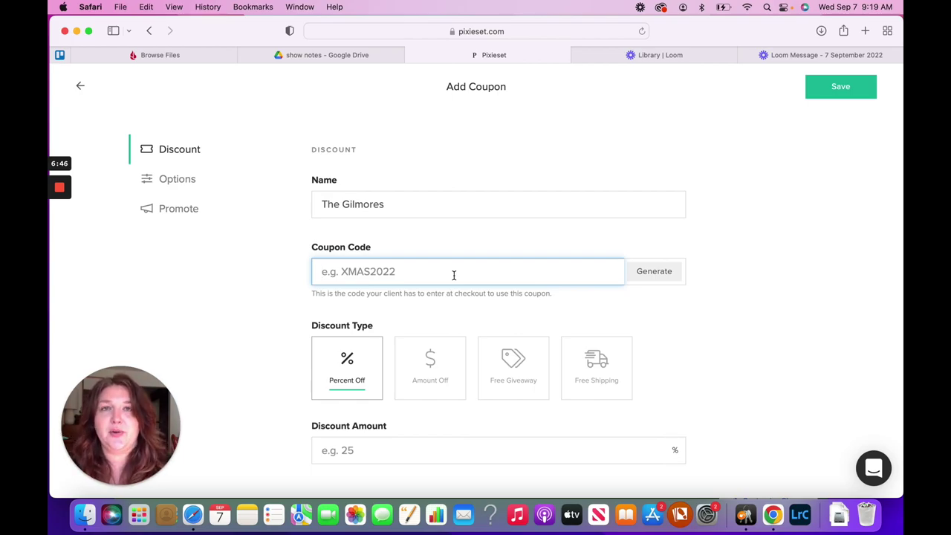
Step: Enter coupon code 'Coffee' and make the coupon a free giveaway
type("Coffee")
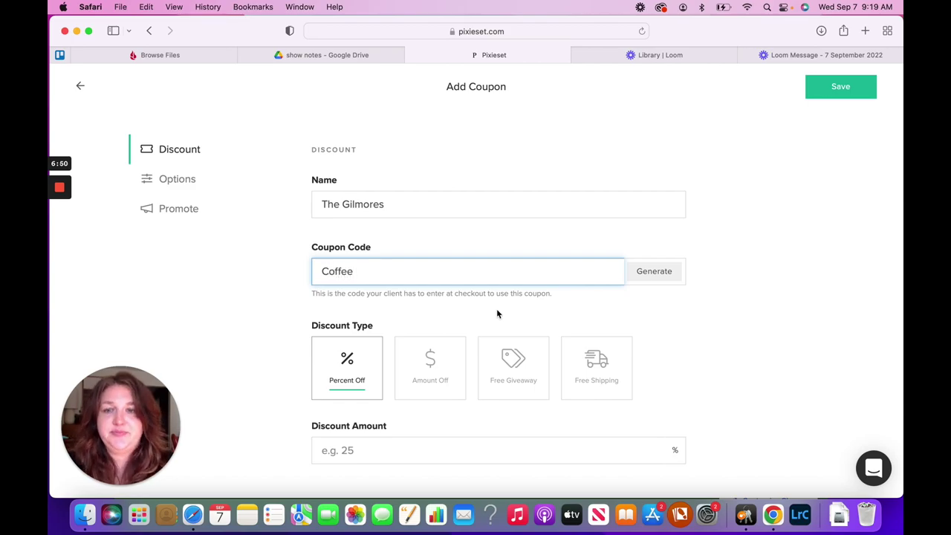
scroll(389, 294, "down", 1)
scroll(389, 293, "down", 4)
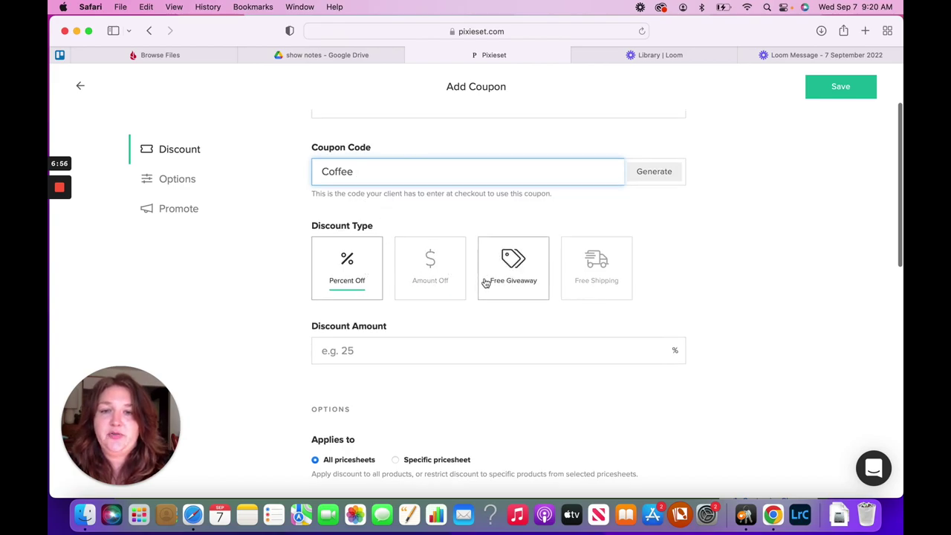
left_click(520, 264)
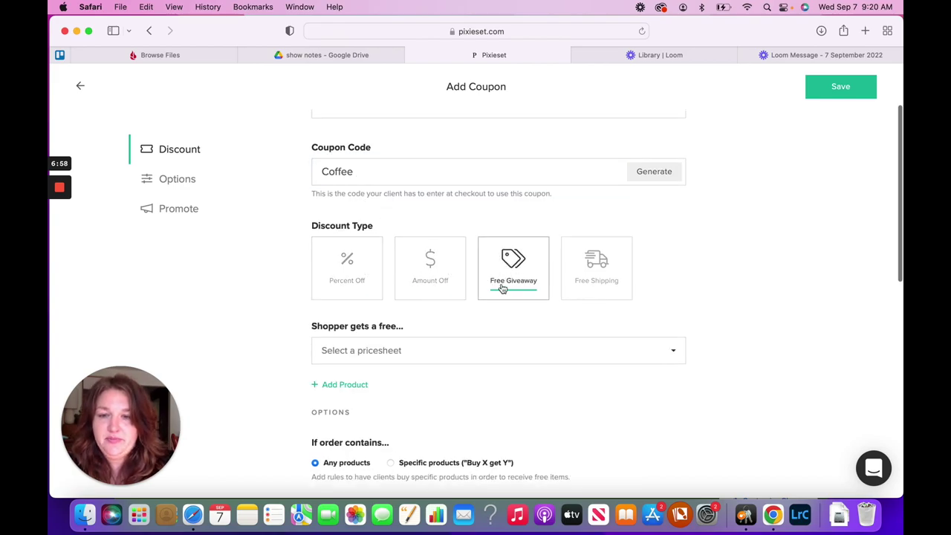
scroll(502, 287, "down", 4)
Step: Give away 10 of the 1 Download digital product from the My Self-Fulfill price sheet
left_click(446, 259)
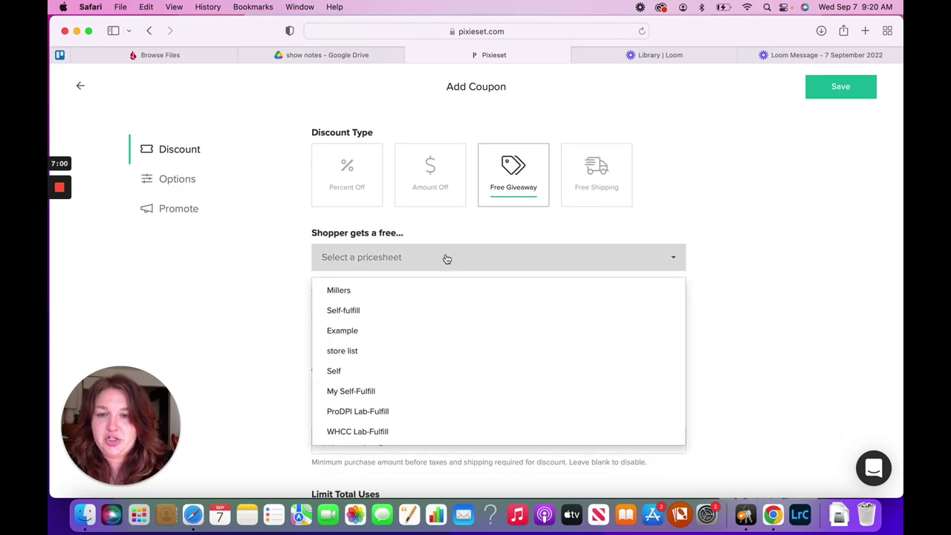
left_click(354, 391)
scroll(381, 331, "down", 1)
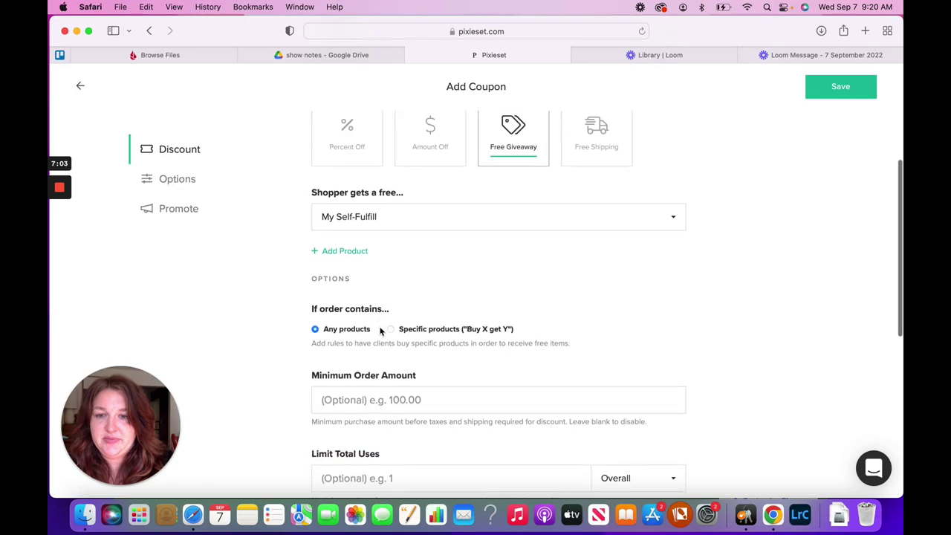
left_click(346, 251)
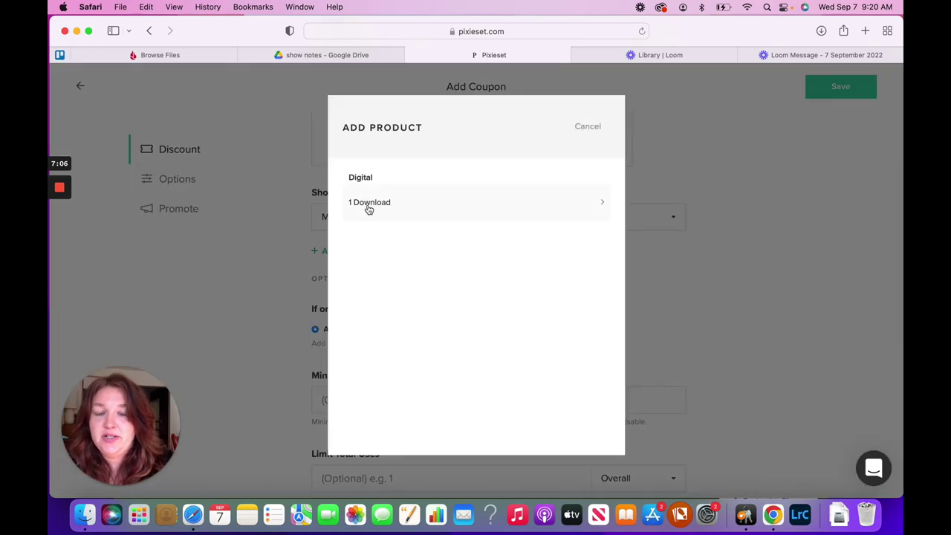
left_click(369, 210)
left_click(586, 257)
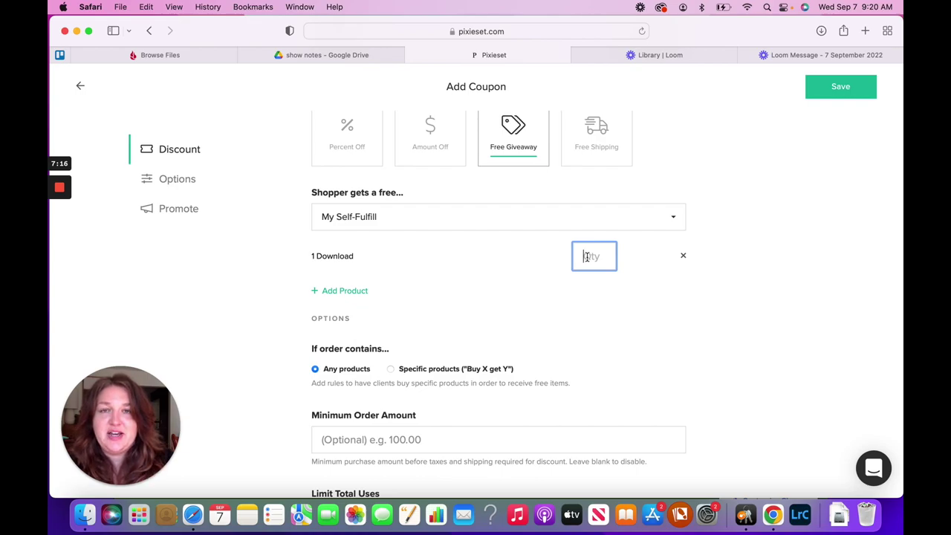
type("10")
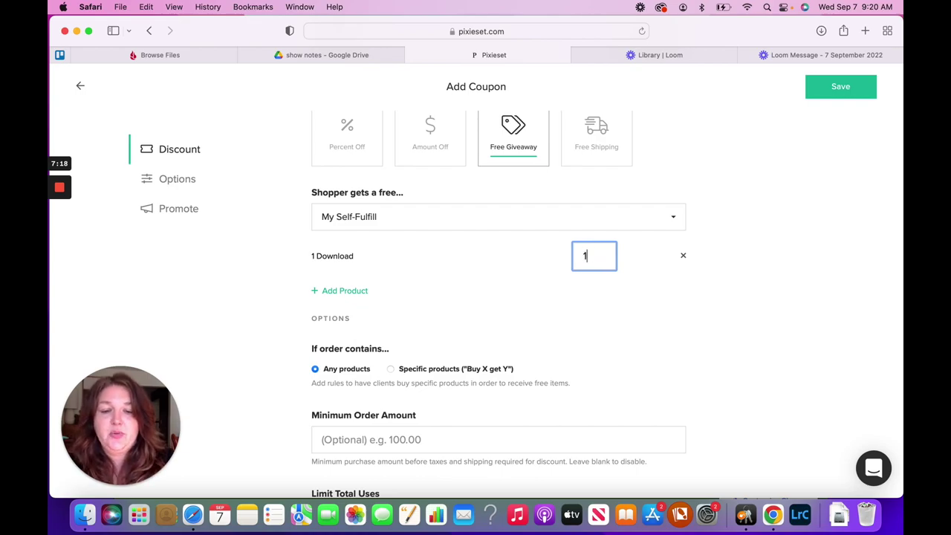
left_click(726, 300)
scroll(664, 306, "down", 5)
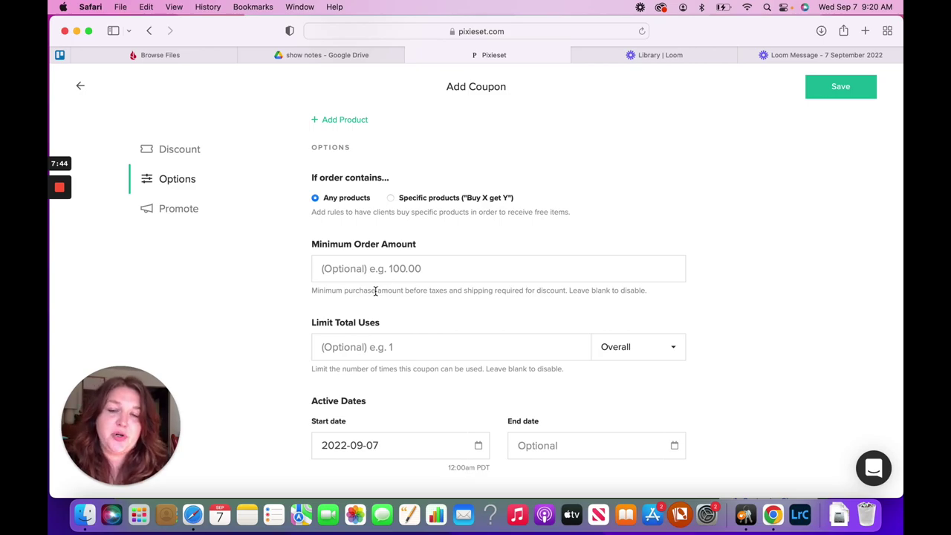
Step: Limit the coupon to 1 total use overall
scroll(375, 291, "down", 2)
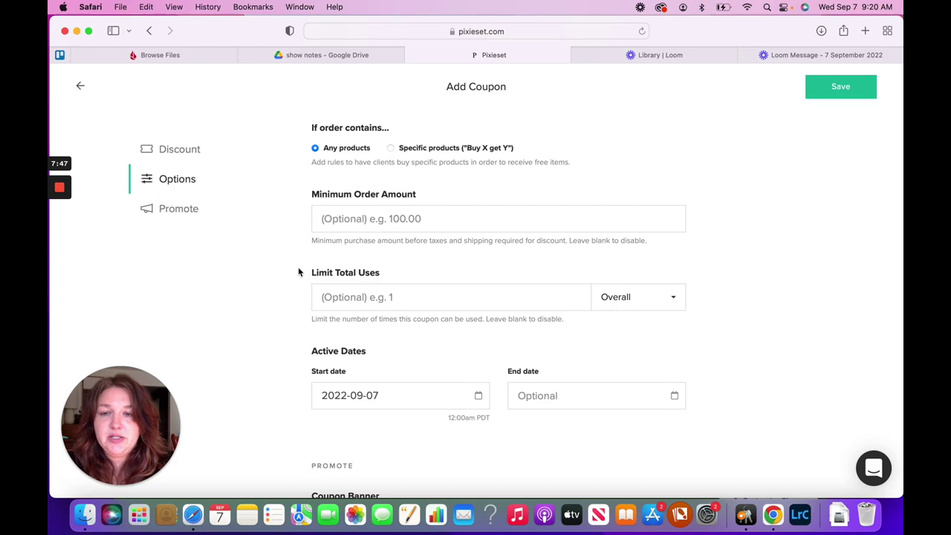
left_click_drag(308, 273, 394, 276)
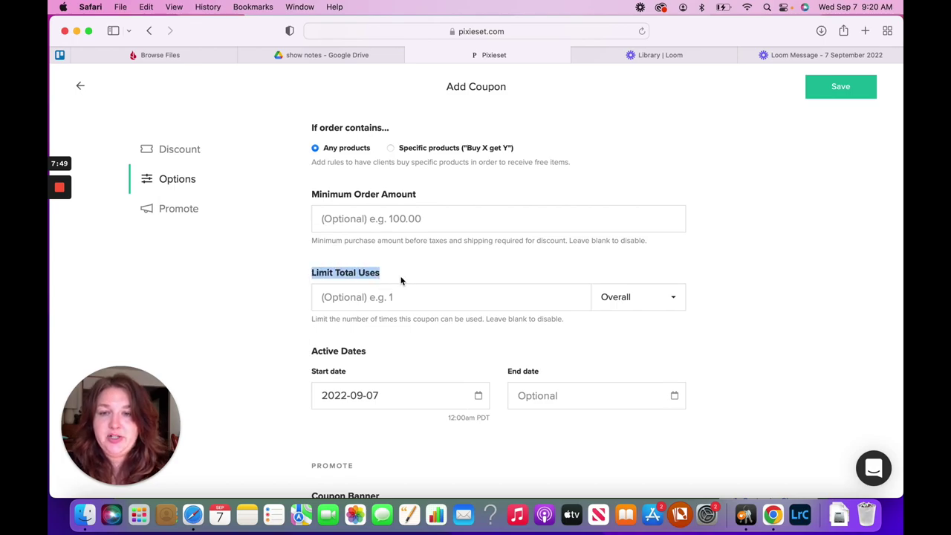
left_click(392, 297)
type("1")
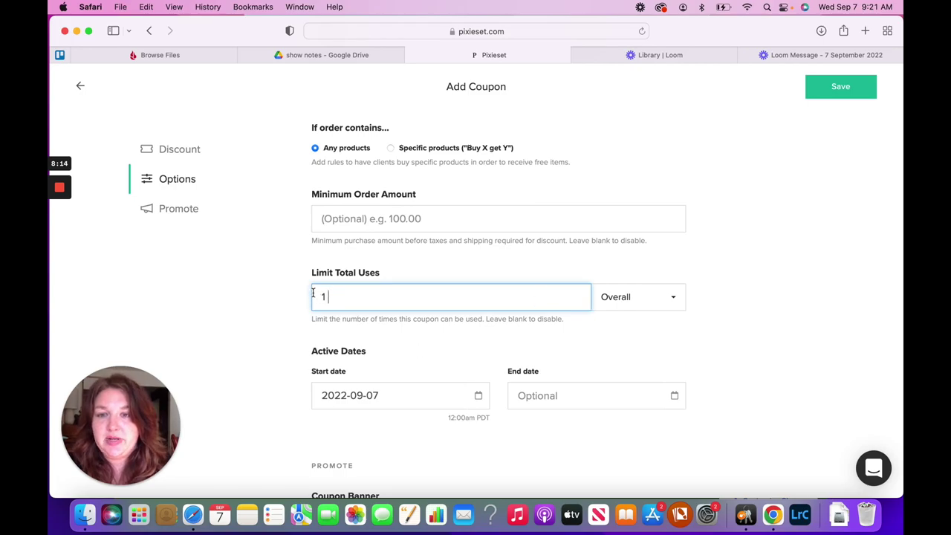
scroll(524, 314, "down", 4)
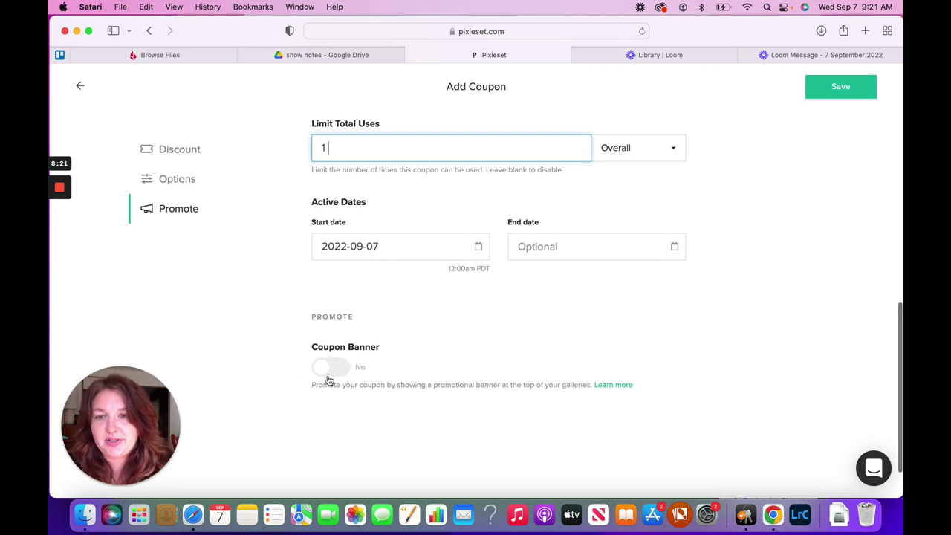
Step: Save the free-giveaway coupon
left_click(843, 91)
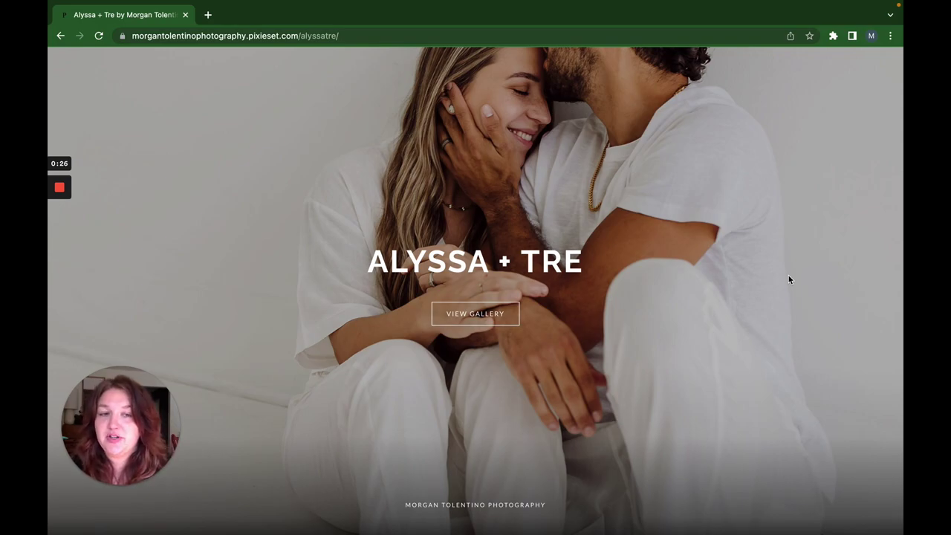
Step: Scroll past the gallery cover image down to the photo grid
scroll(736, 142, "down", 5)
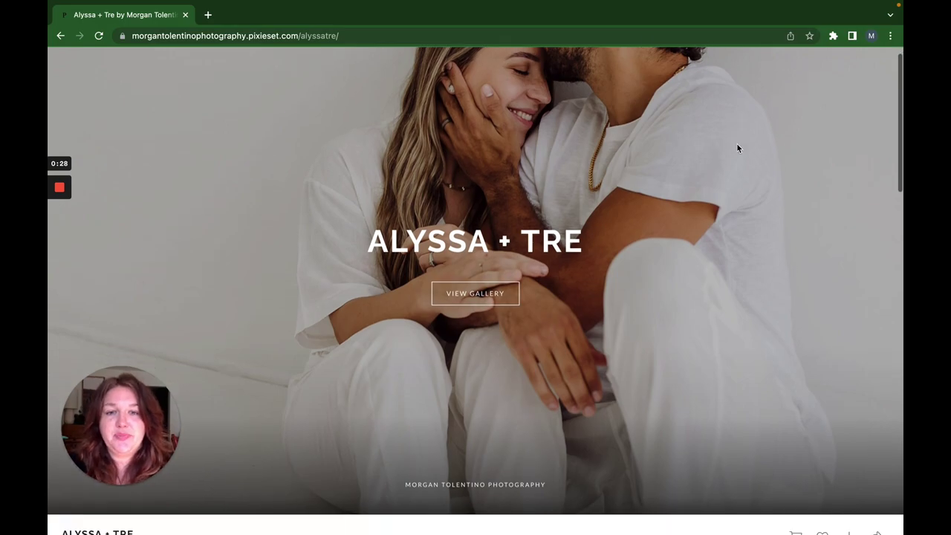
scroll(737, 148, "down", 12)
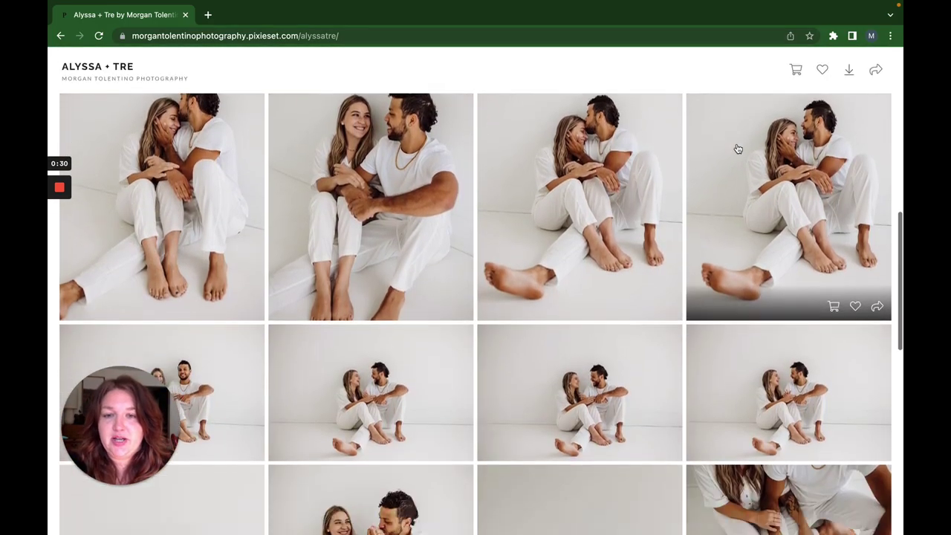
scroll(738, 149, "down", 5)
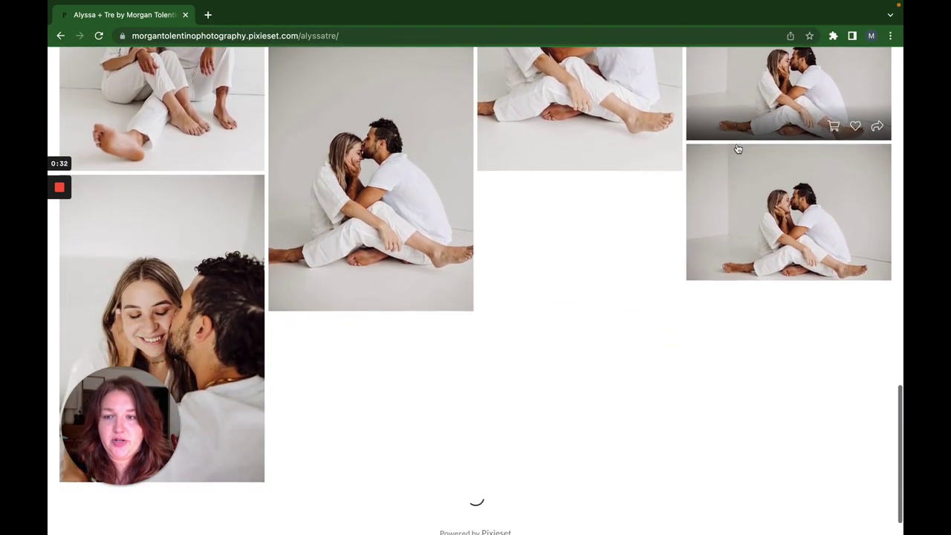
Step: Add a Single Photo Download of the centre photo to the cart
scroll(736, 149, "down", 1)
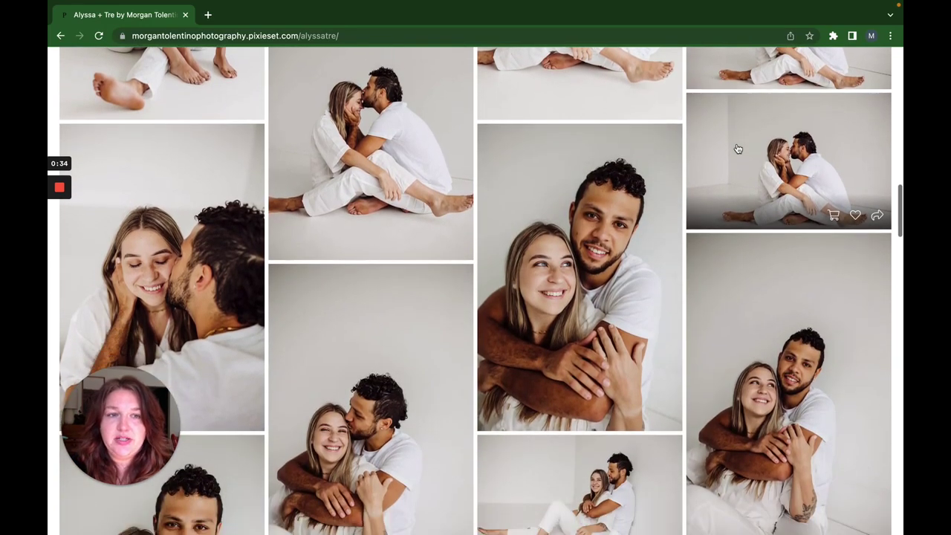
left_click(623, 195)
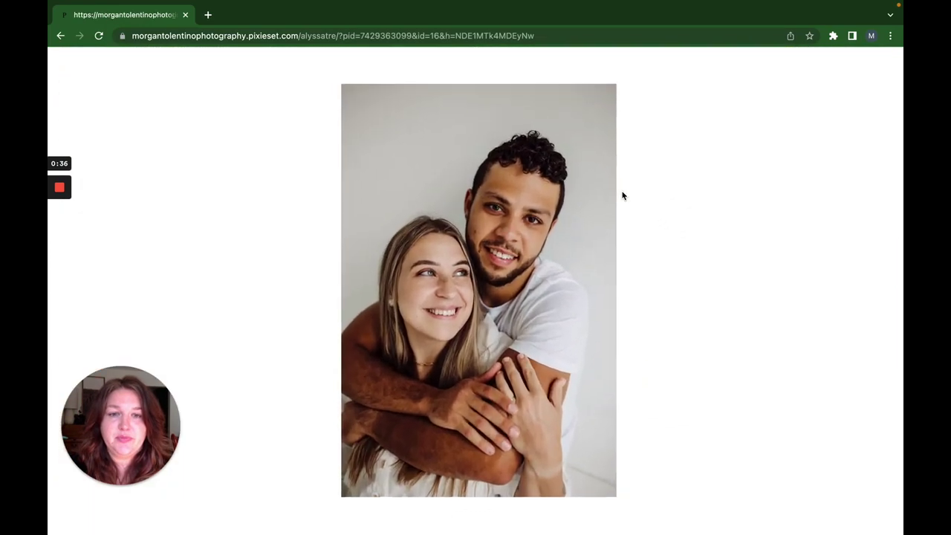
left_click(830, 65)
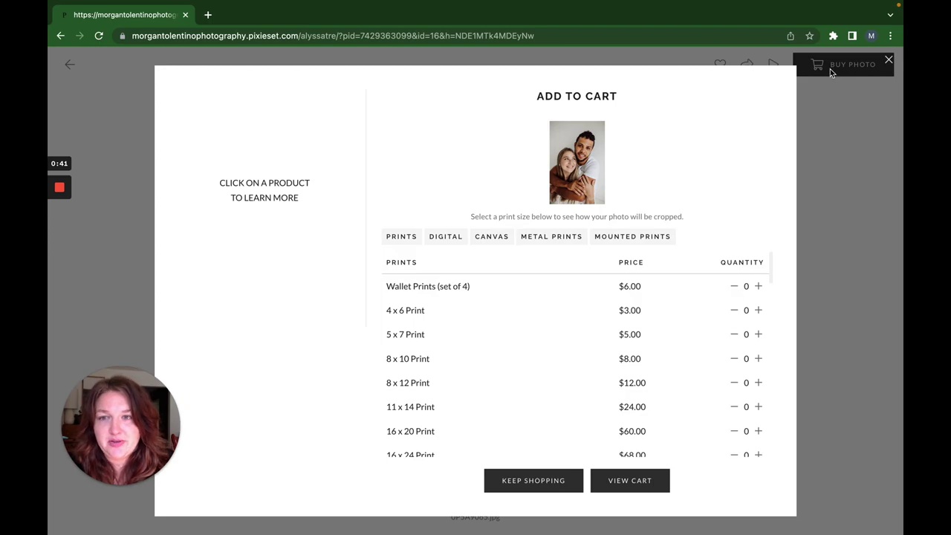
left_click(443, 236)
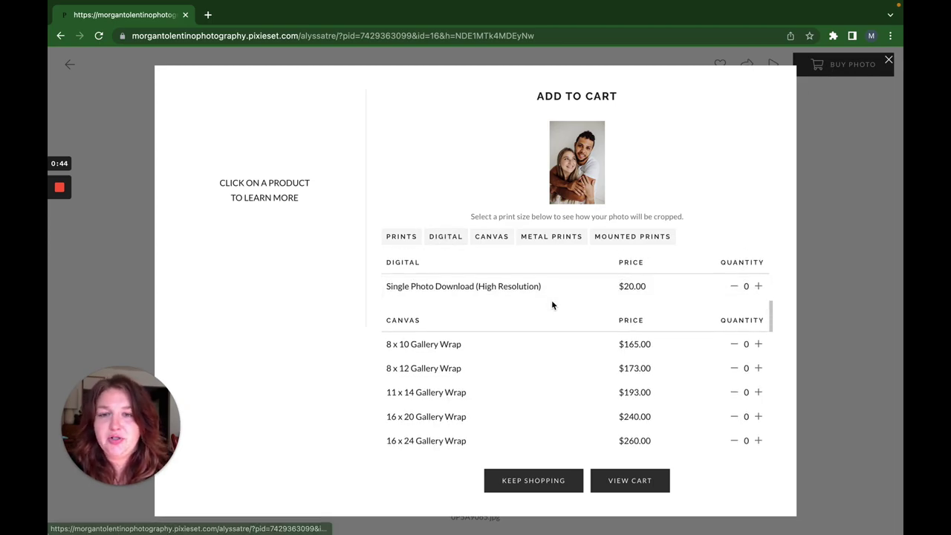
left_click(758, 286)
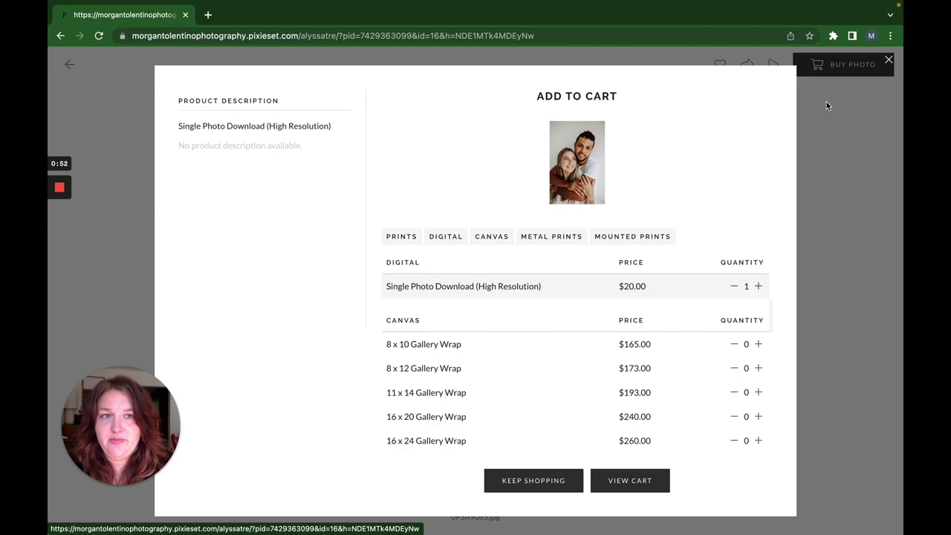
left_click(527, 481)
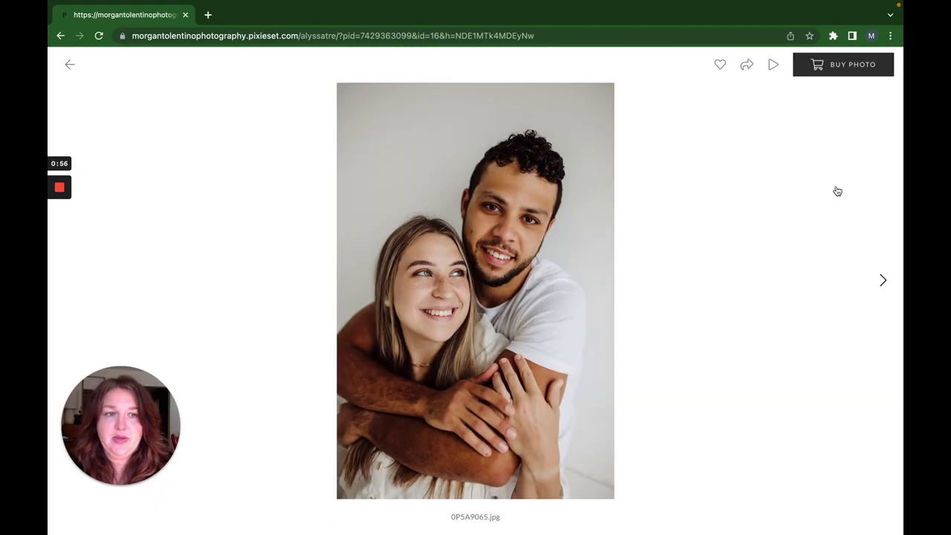
Step: Add a Single Photo Download of the next photo, then return to the gallery grid
left_click(882, 284)
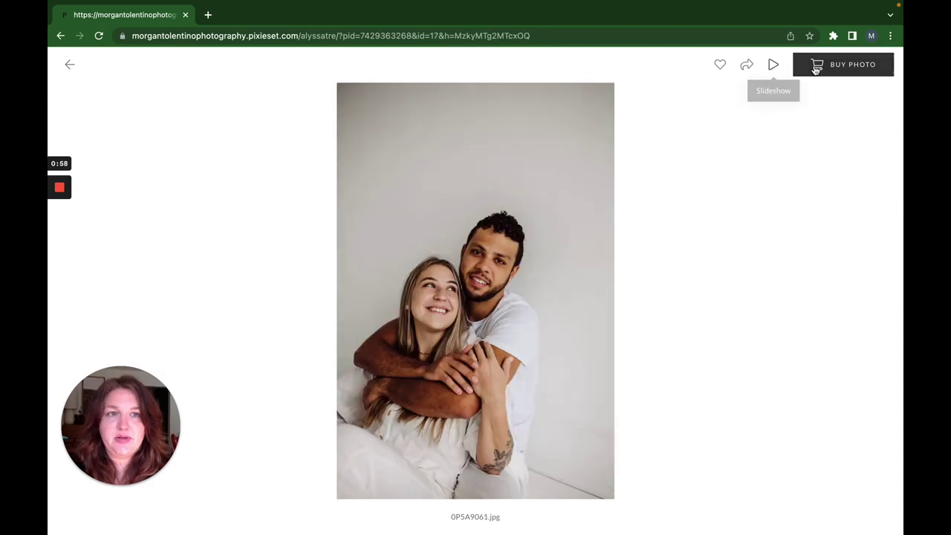
left_click(839, 64)
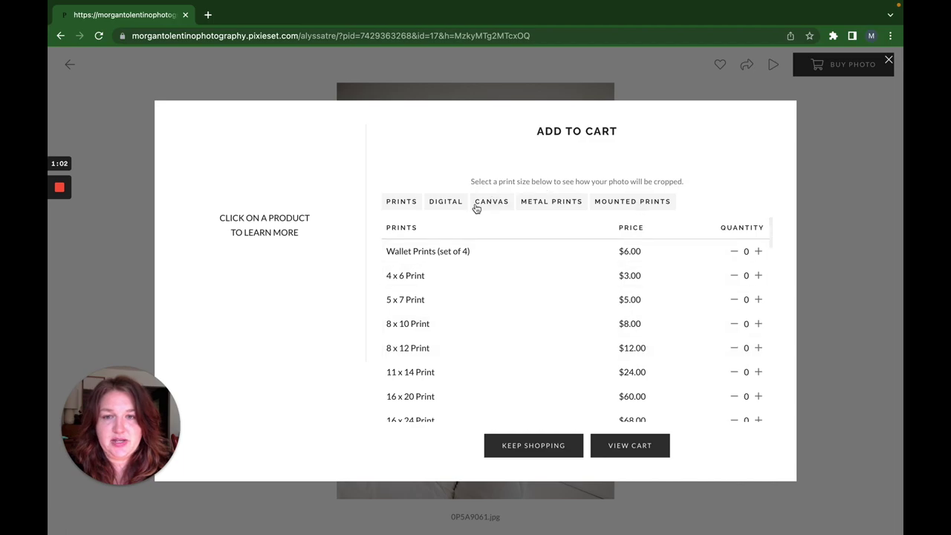
left_click(445, 204)
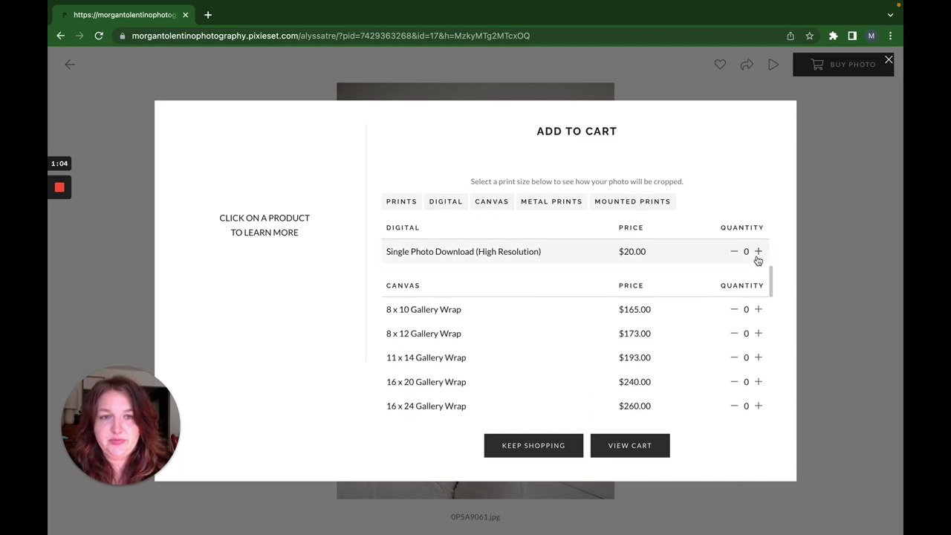
left_click(757, 251)
left_click(549, 446)
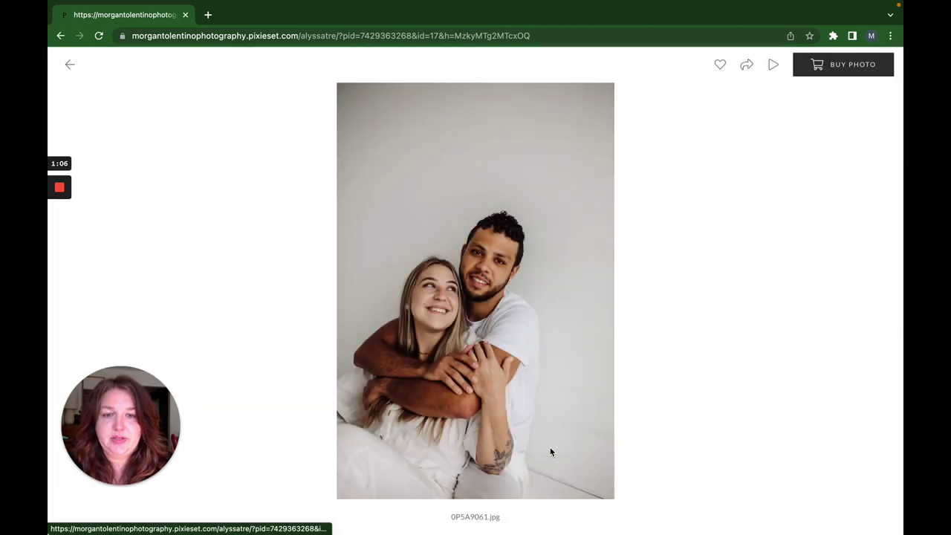
left_click(69, 66)
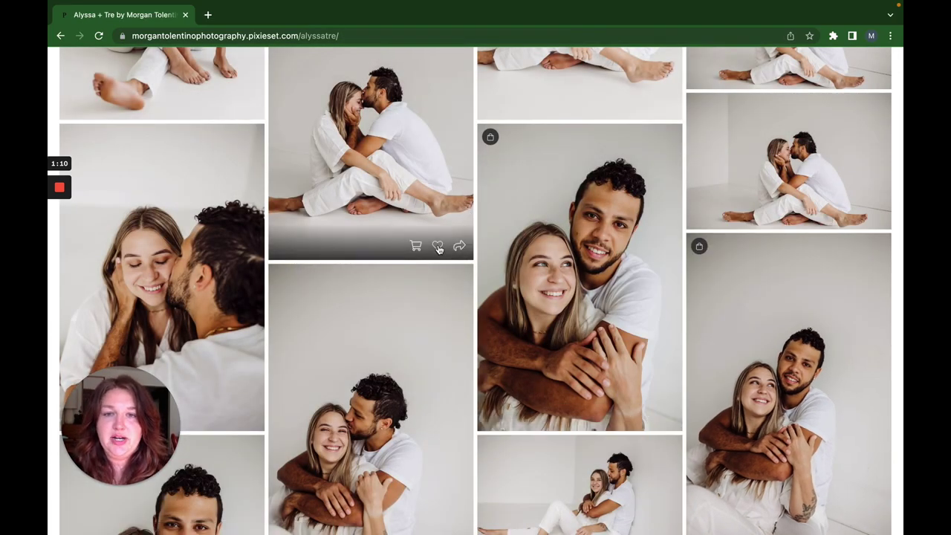
Step: Find the sitting-couple photo and open its purchase options
scroll(441, 201, "up", 3)
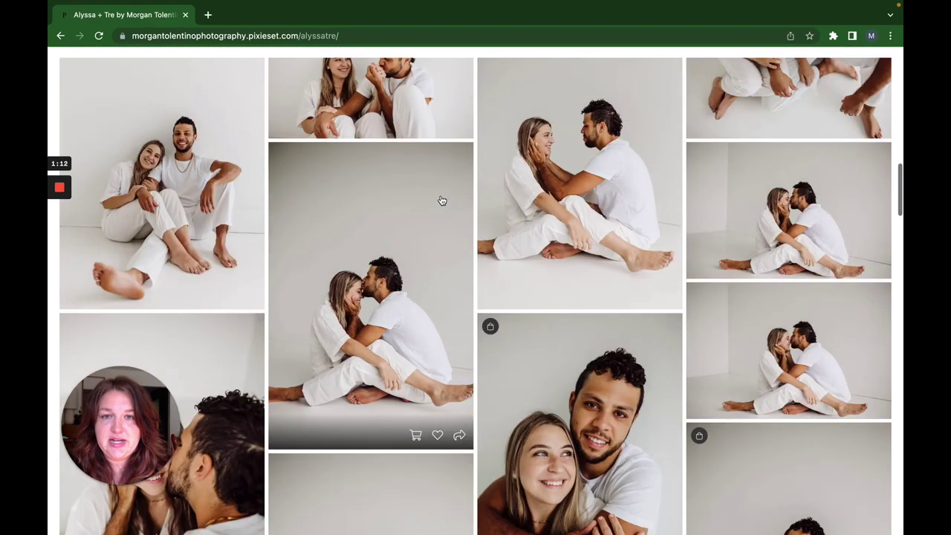
scroll(442, 200, "up", 10)
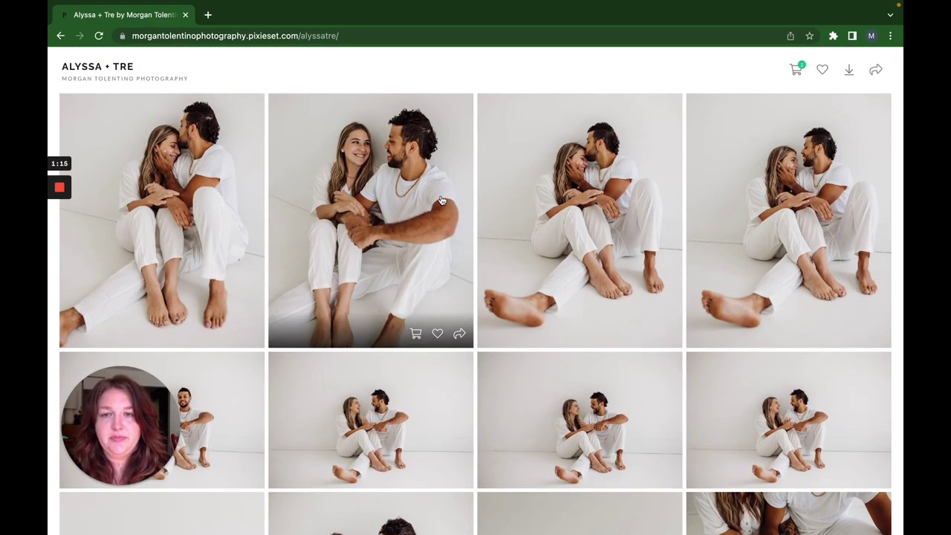
scroll(589, 362, "down", 1)
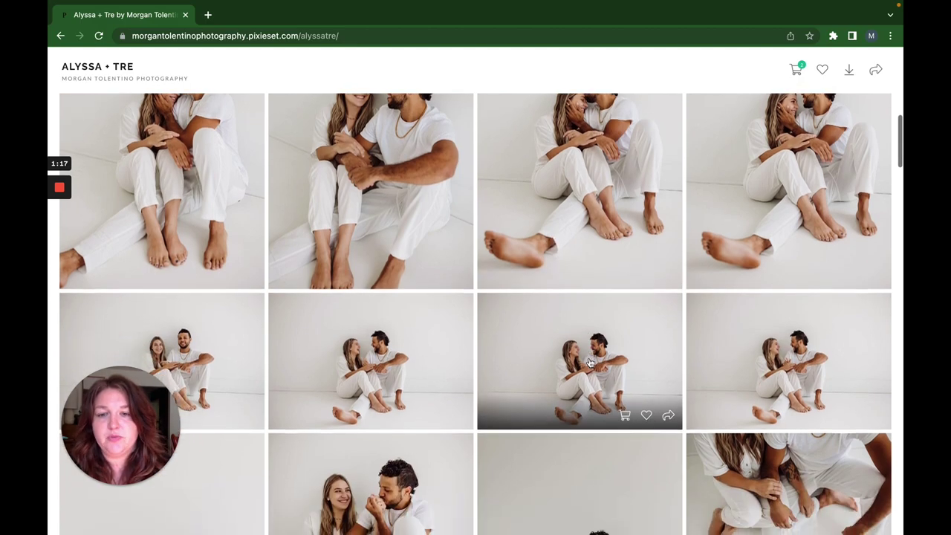
scroll(589, 362, "down", 3)
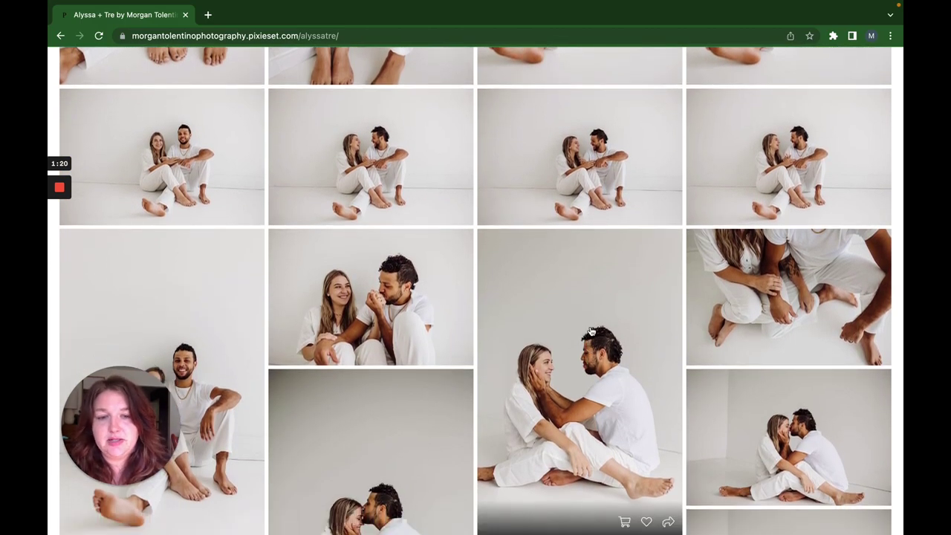
scroll(591, 331, "down", 1)
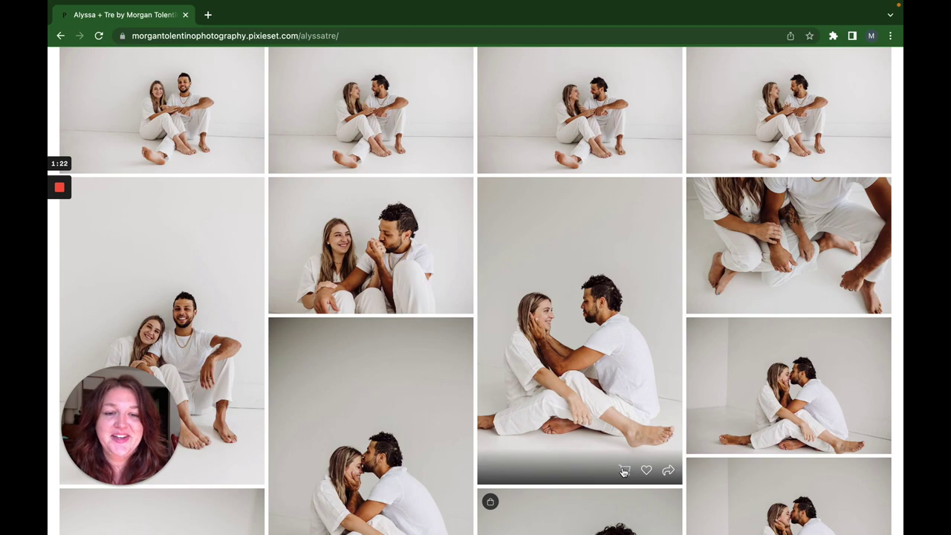
left_click(623, 472)
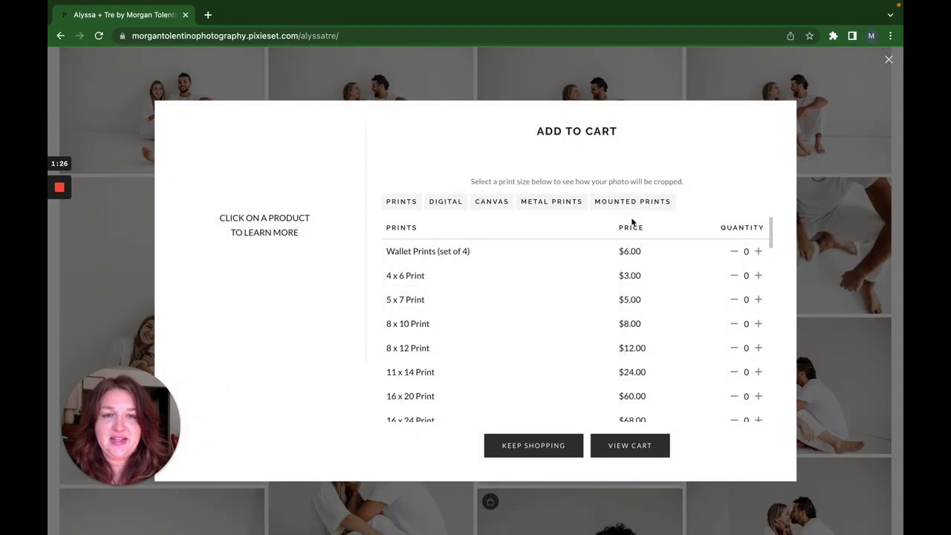
Step: Set the DIGITAL Single Photo Download quantity to one, then back to zero, and keep shopping
left_click(448, 205)
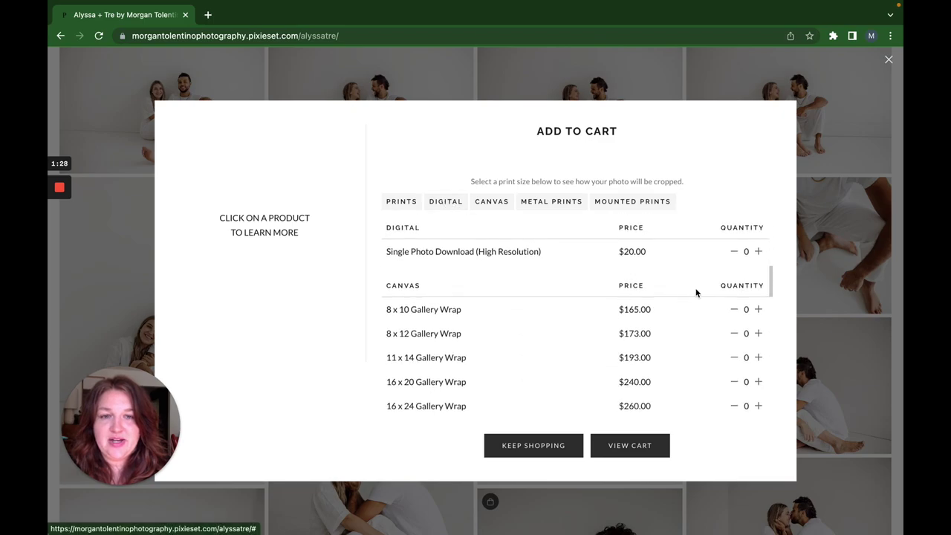
left_click(758, 252)
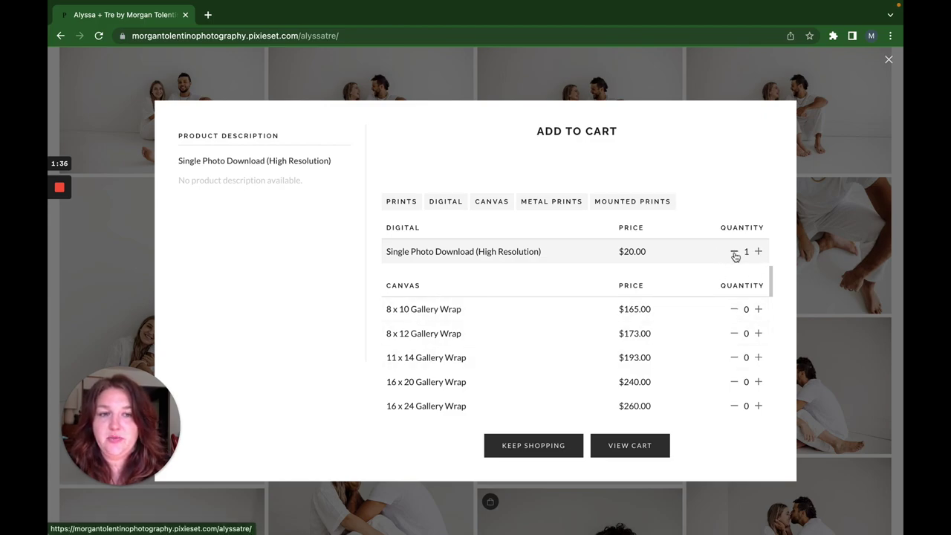
left_click(735, 253)
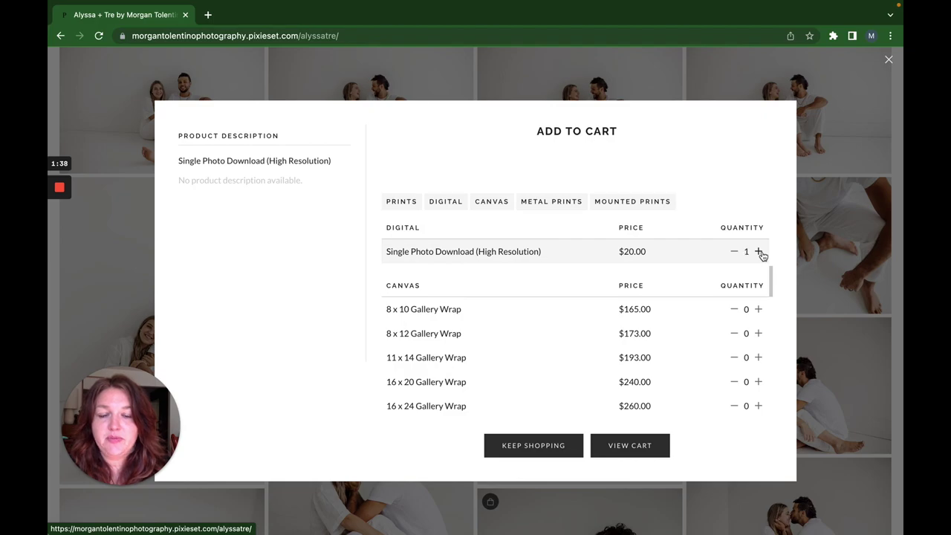
left_click(565, 455)
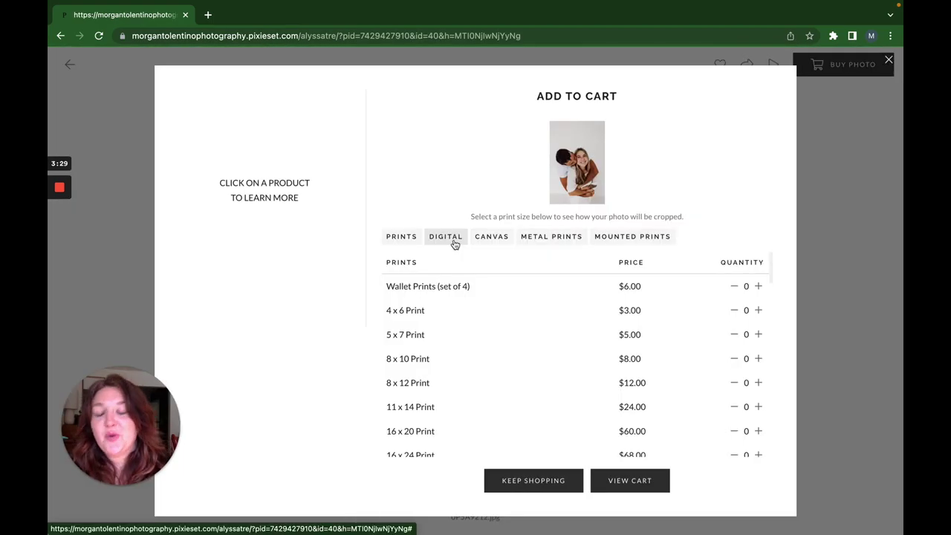
Step: Add one Single Photo Download of the hugging-couple photo from the DIGITAL list
left_click(445, 236)
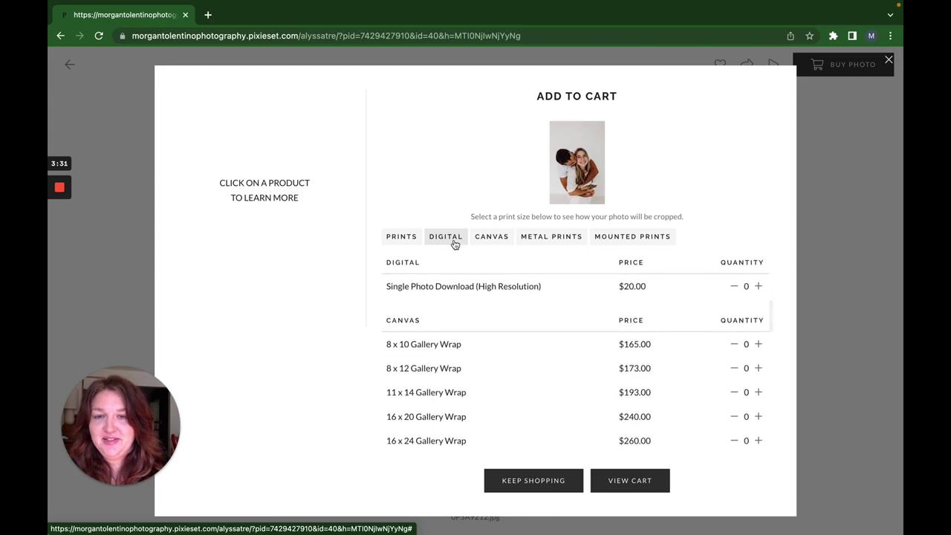
left_click(758, 287)
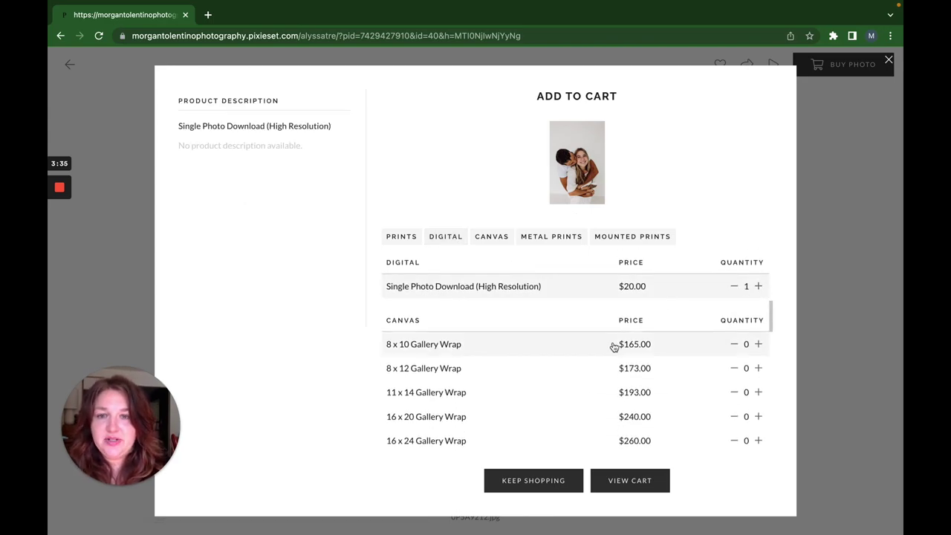
scroll(611, 345, "up", 6)
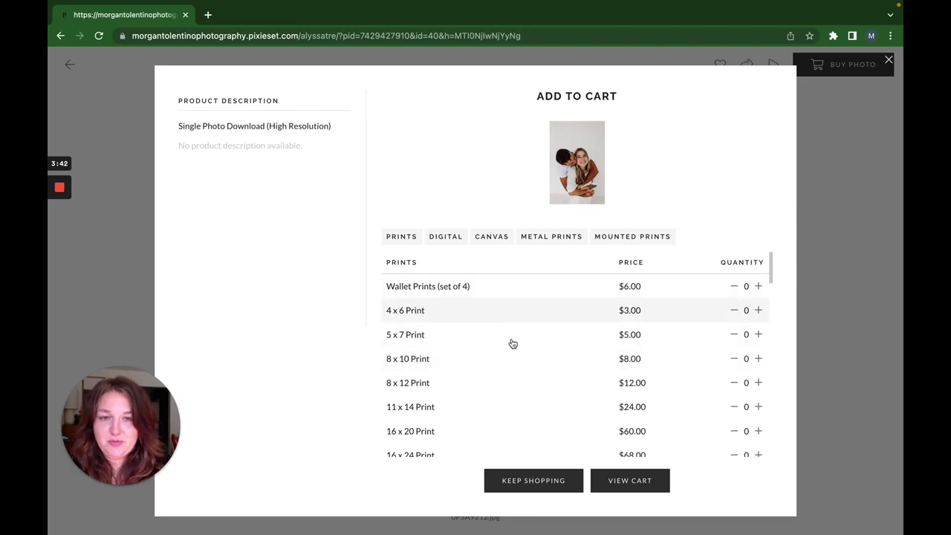
Step: Close the purchase options and return to the Alyssa + Tre gallery grid
left_click(509, 479)
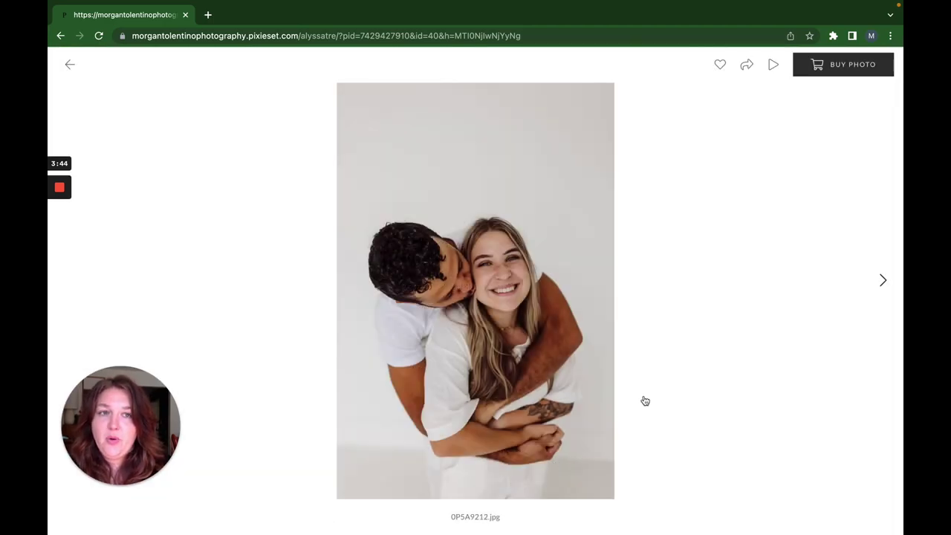
left_click(886, 281)
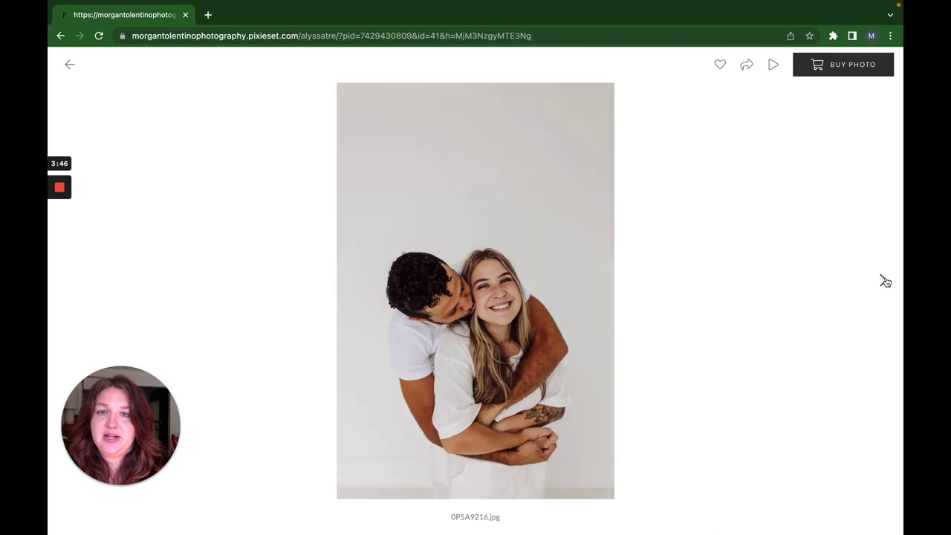
left_click(69, 68)
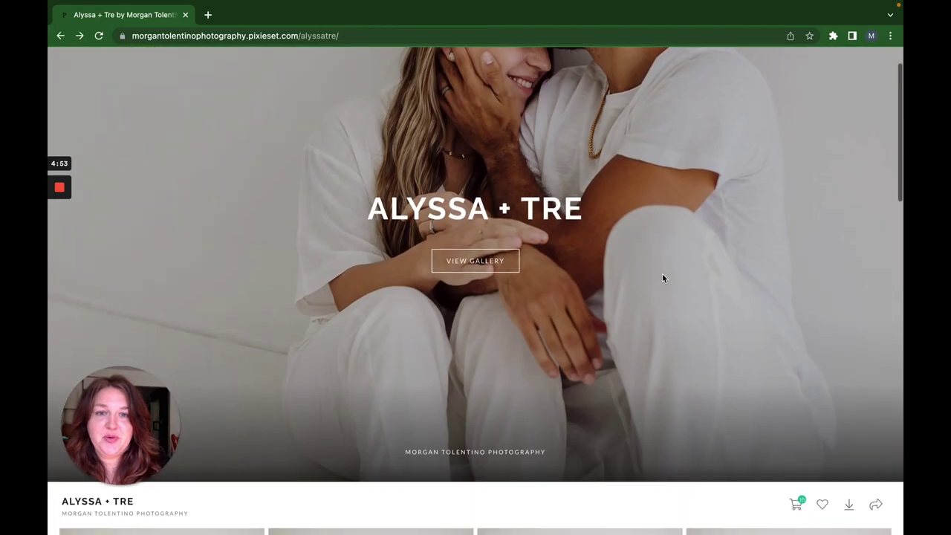
scroll(662, 276, "down", 5)
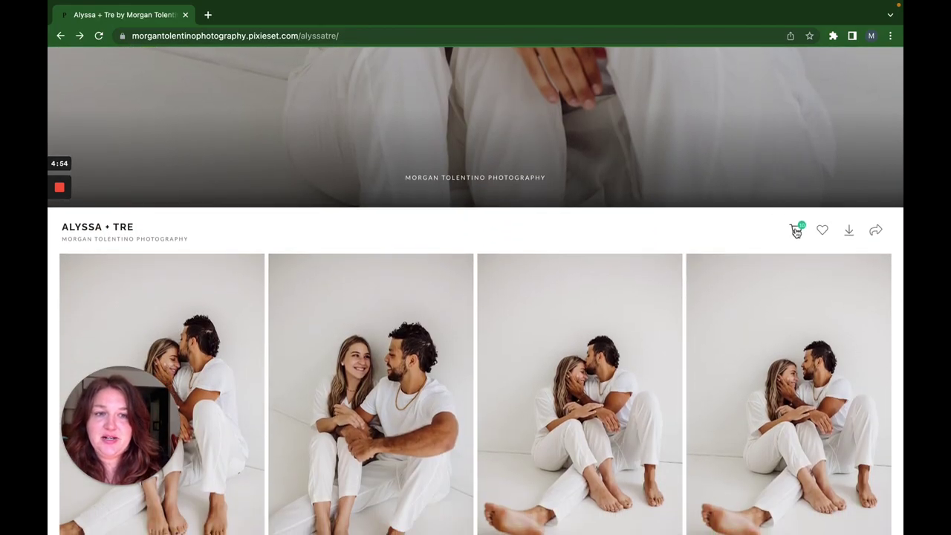
Step: Go from the cart to checkout for the $200.00 order and reveal the coupon code field
left_click(796, 230)
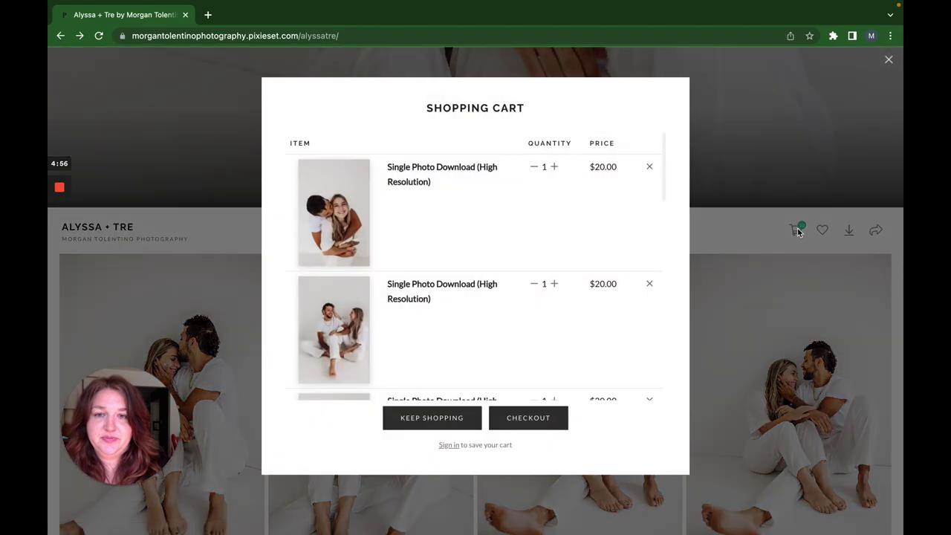
left_click(541, 418)
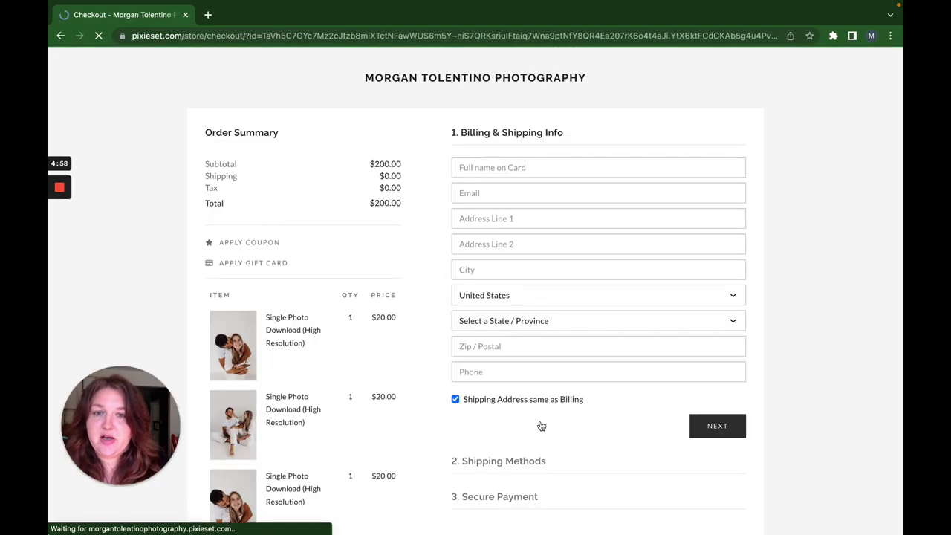
left_click(232, 243)
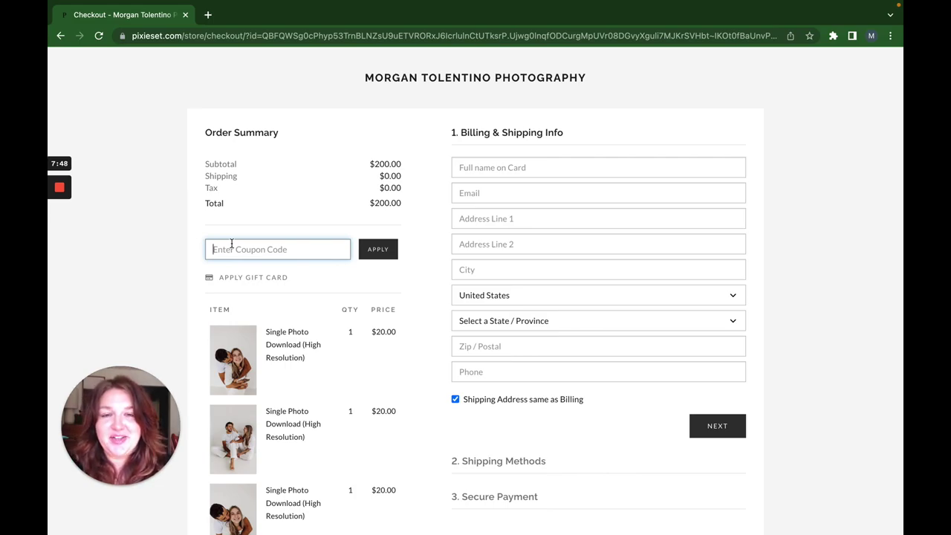
Step: Apply coupon code 'coffee', taking the $200.00 order down to a $0.00 total
type("co")
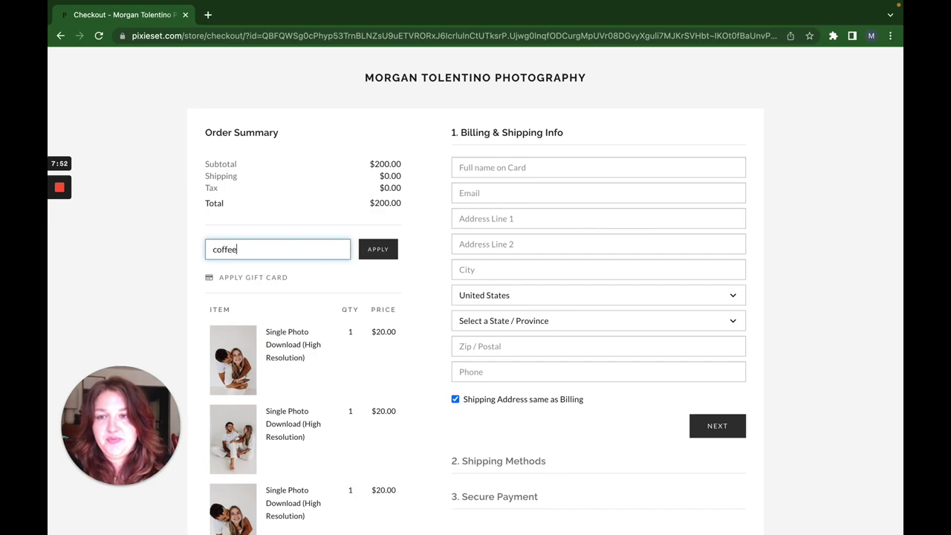
type("ffee")
key("Return")
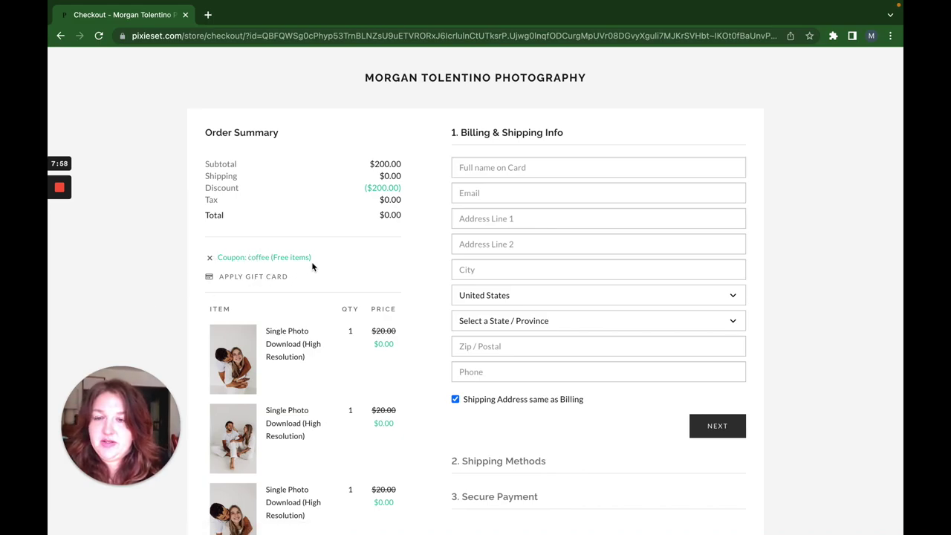
scroll(351, 314, "down", 5)
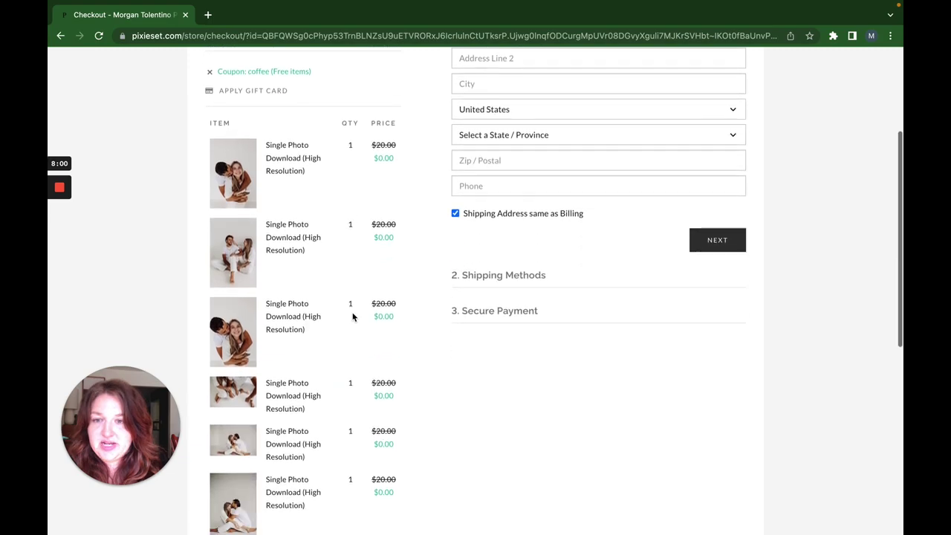
scroll(353, 317, "down", 5)
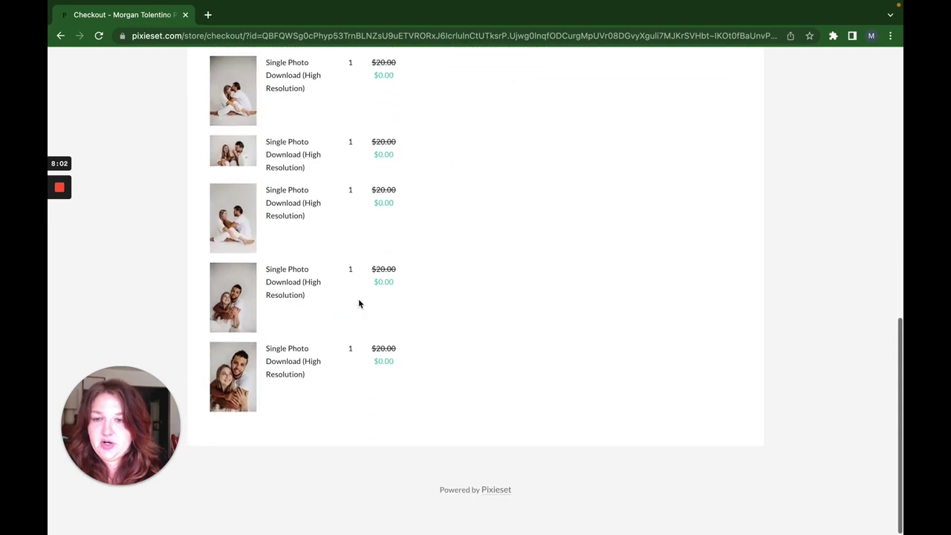
scroll(359, 303, "up", 10)
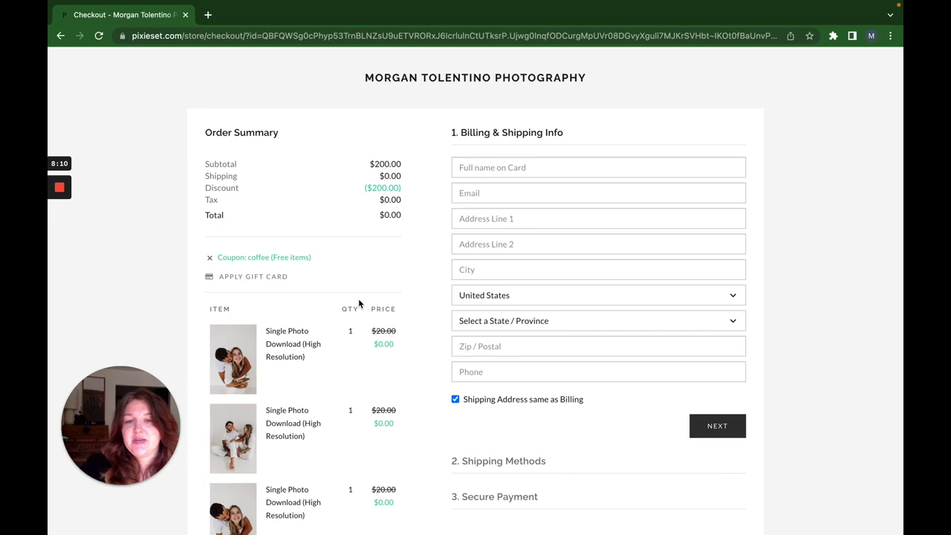
Step: Submit the blank Billing & Shipping Info form to reveal the required name, email, address and phone errors
left_click(717, 426)
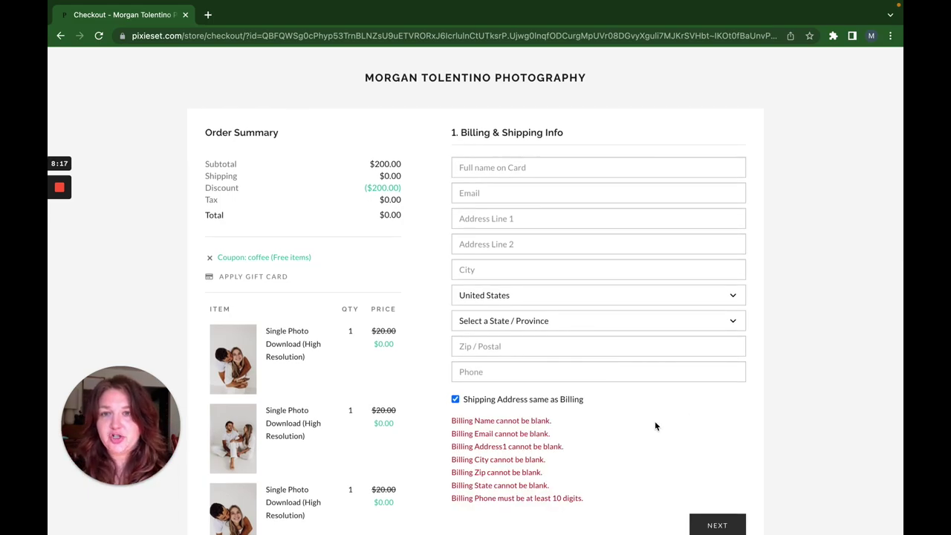